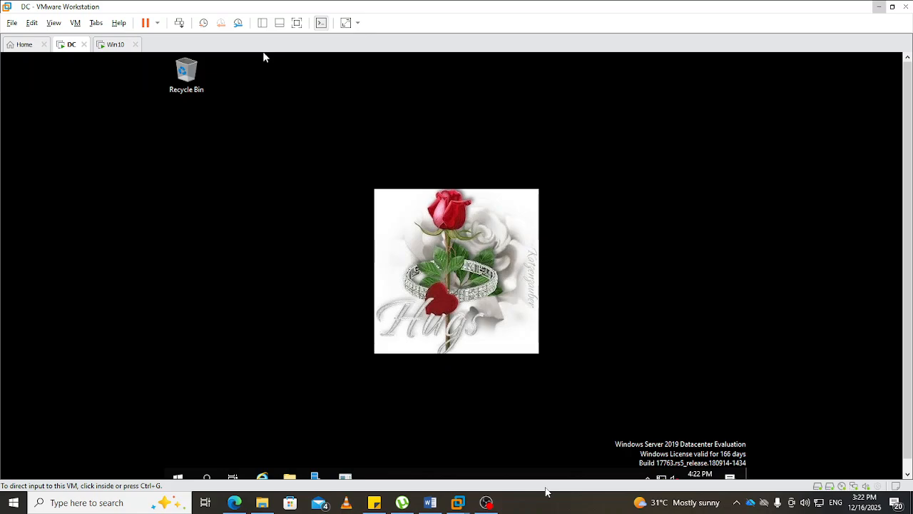
# - Open This PC in the DC virtual machine's file manager and examine its existing drives
pyautogui.click(567, 229)
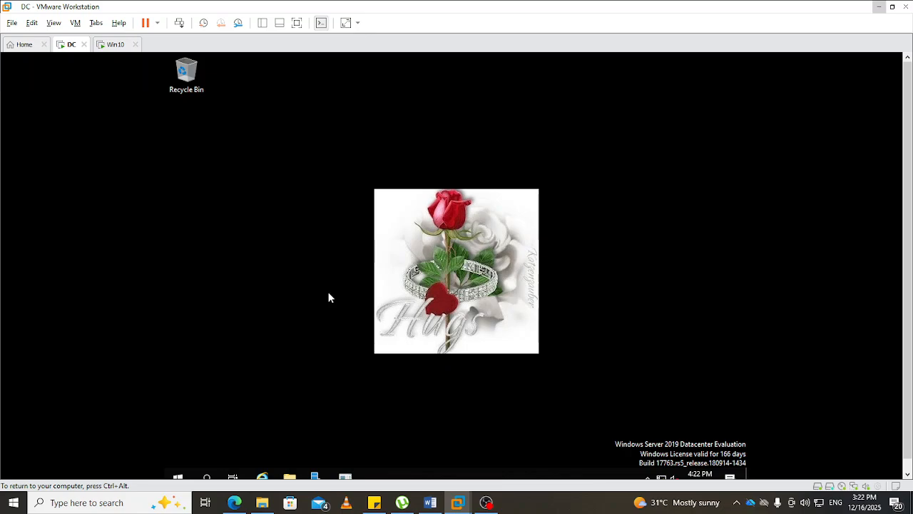
pyautogui.press('super+e')
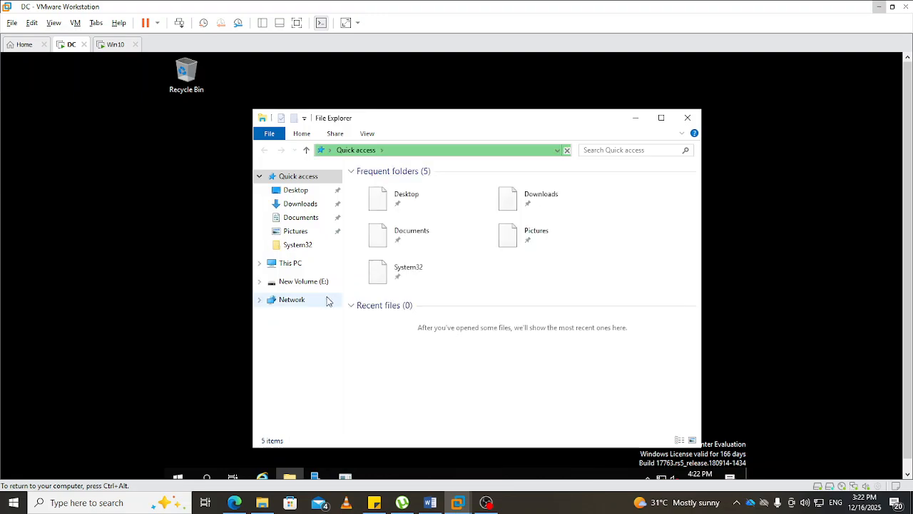
pyautogui.click(292, 265)
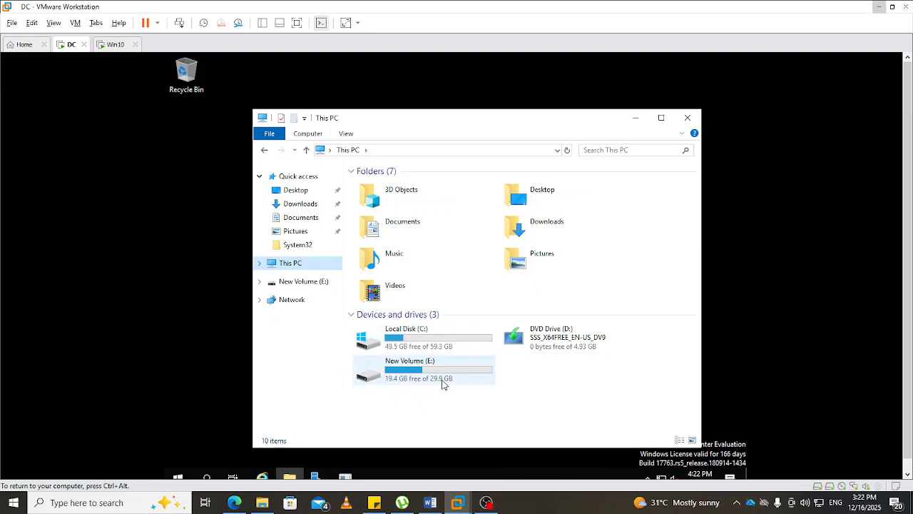
pyautogui.moveTo(439, 380)
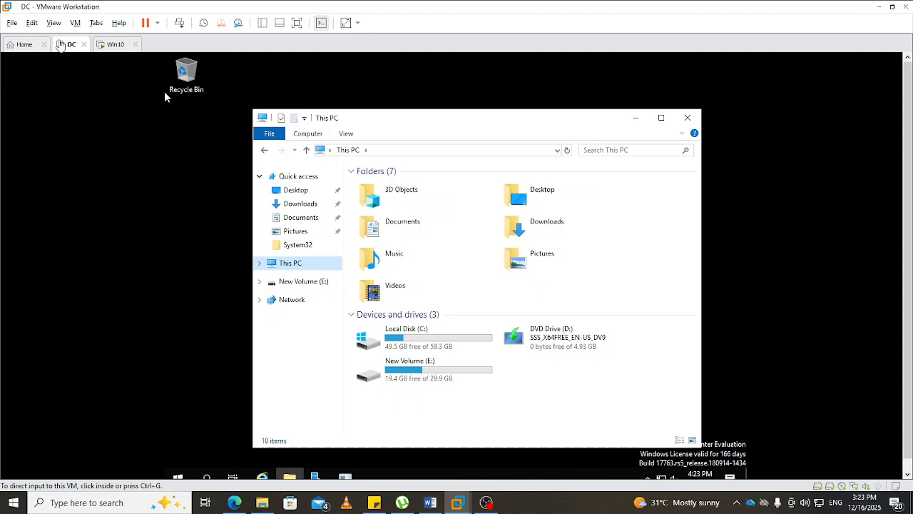
# - Add a new 10 GB SCSI virtual hard disk, stored as a single file, in the DC virtual machine's settings
pyautogui.rightClick(71, 47)
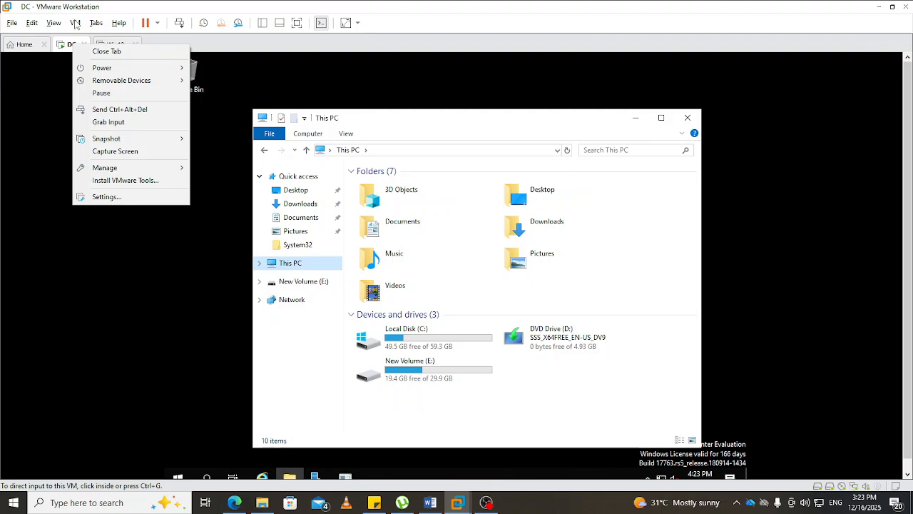
pyautogui.click(76, 24)
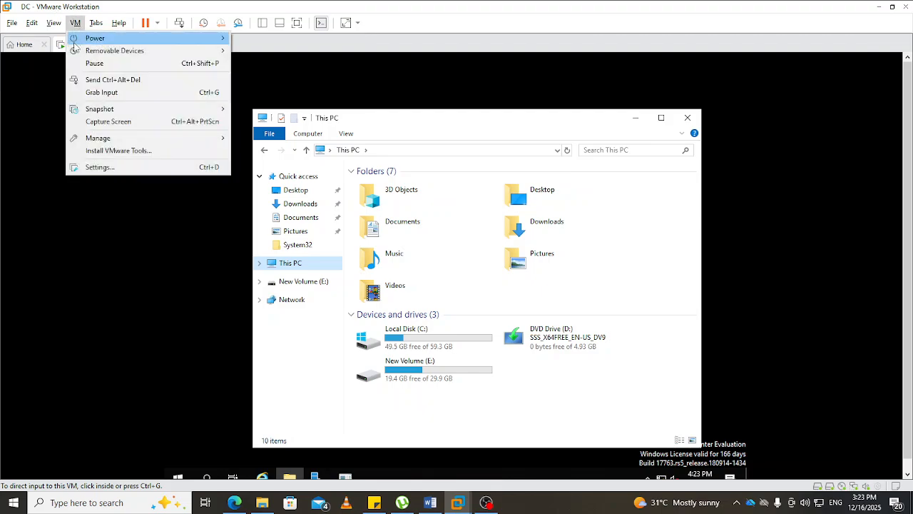
pyautogui.click(103, 167)
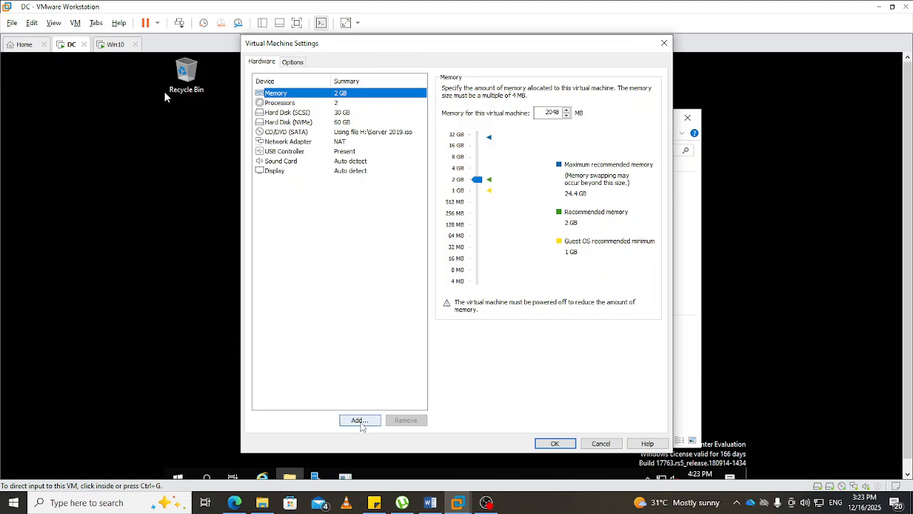
pyautogui.click(361, 423)
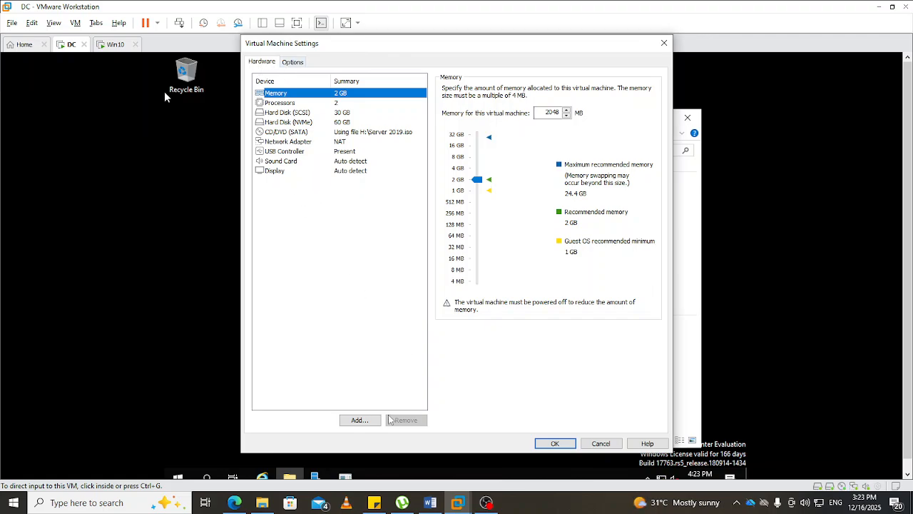
pyautogui.click(360, 420)
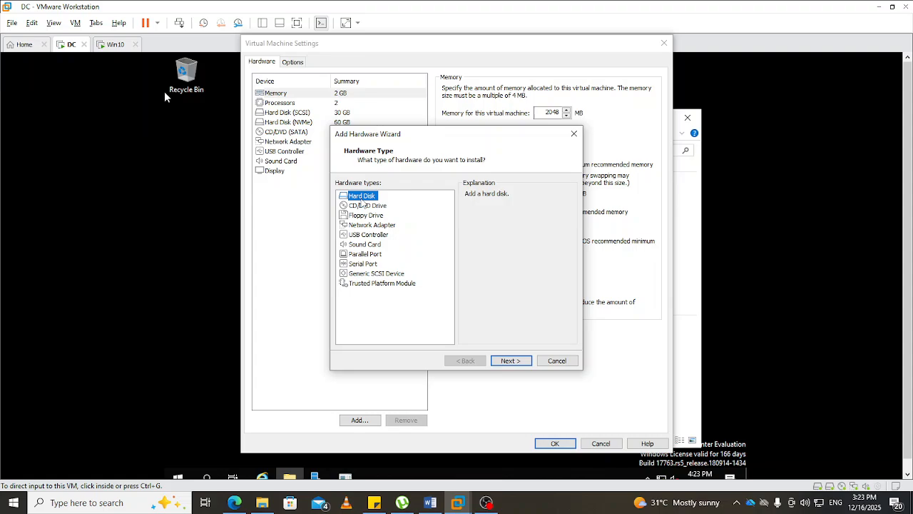
pyautogui.click(511, 363)
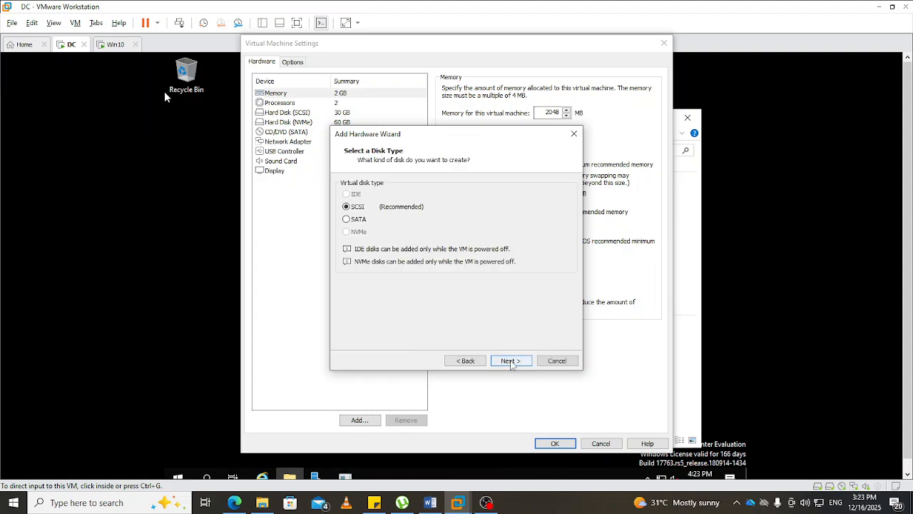
pyautogui.click(511, 363)
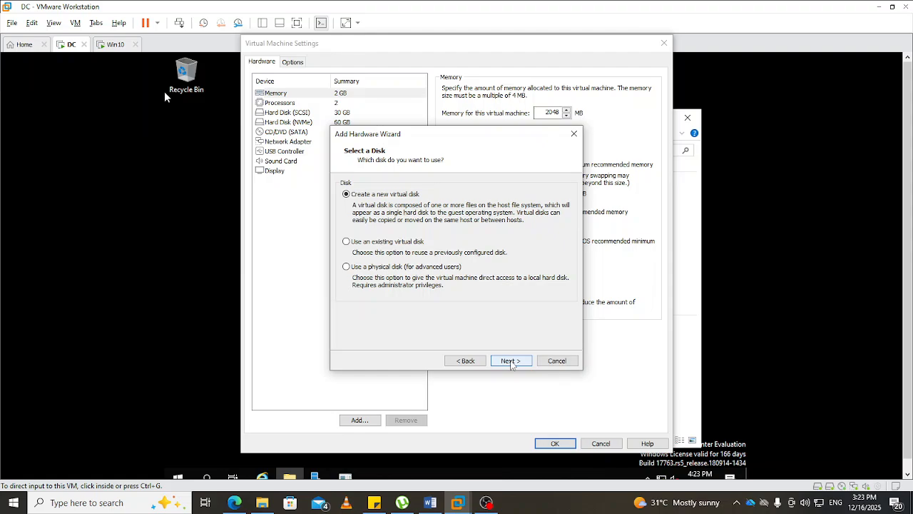
pyautogui.click(511, 362)
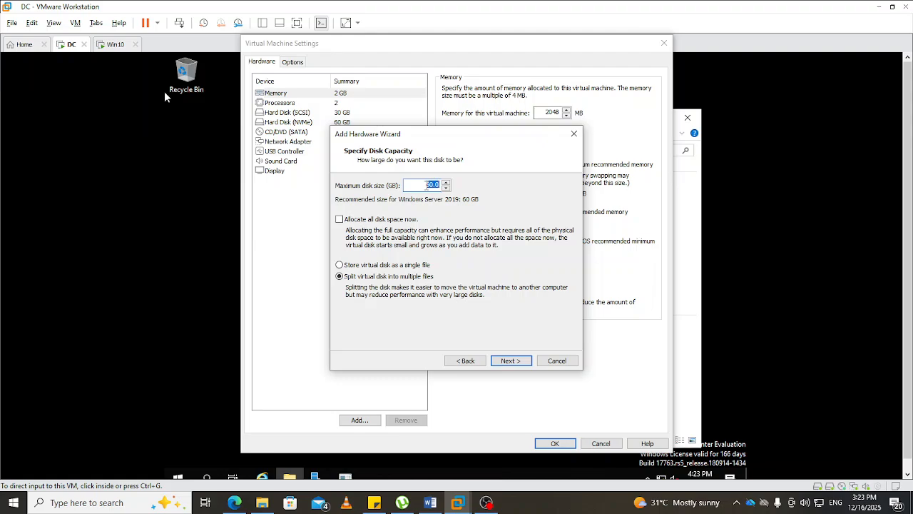
pyautogui.write('10')
pyautogui.click(383, 268)
pyautogui.click(511, 360)
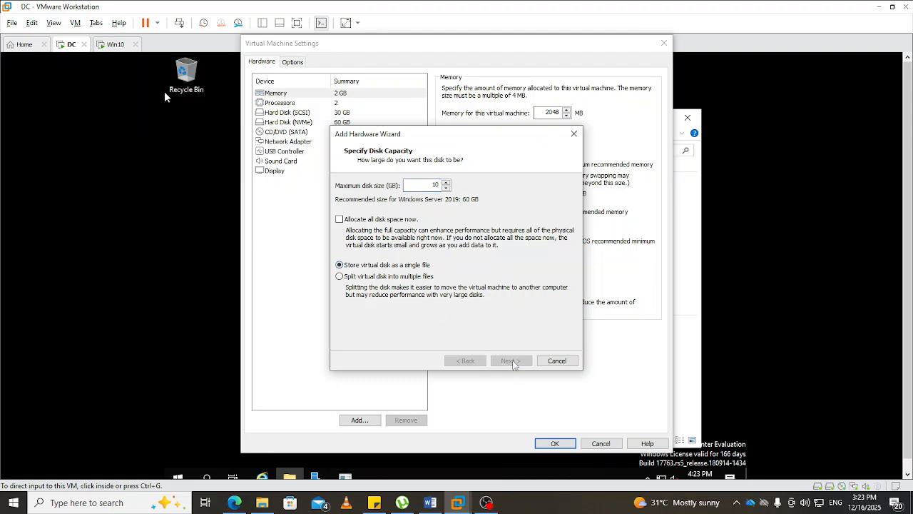
pyautogui.click(511, 361)
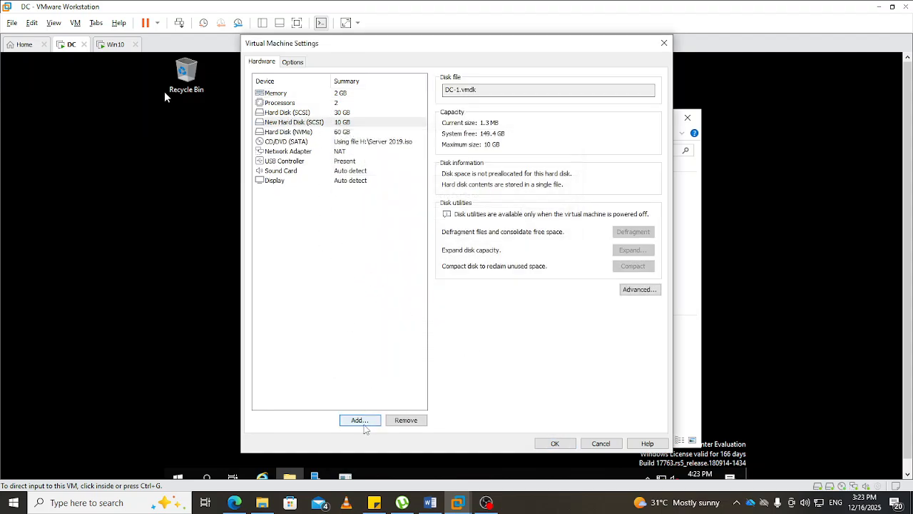
# - Add a second new SCSI virtual hard disk of 10 GB, stored as a single file
pyautogui.click(360, 421)
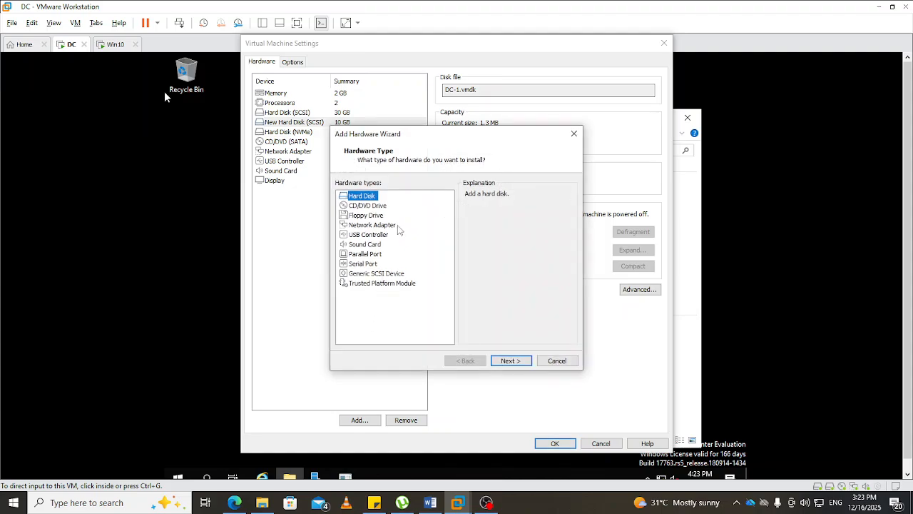
pyautogui.click(511, 361)
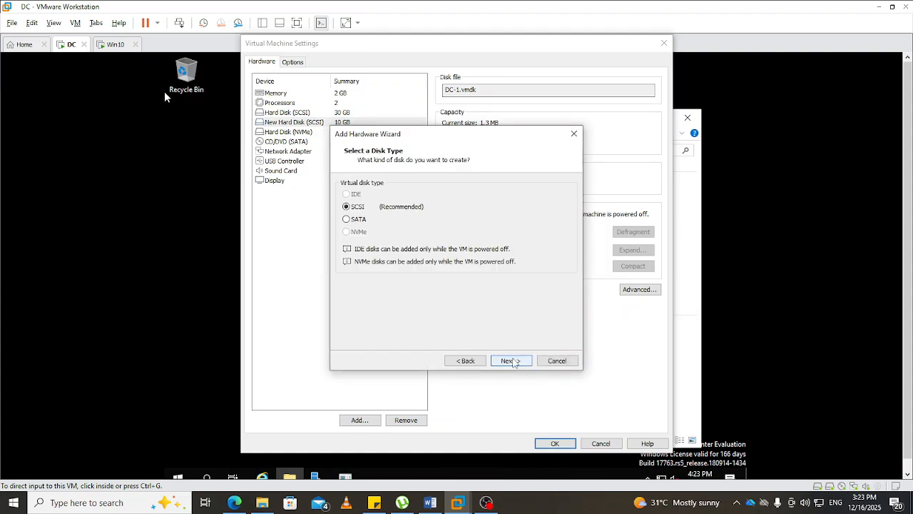
pyautogui.click(511, 360)
pyautogui.click(511, 361)
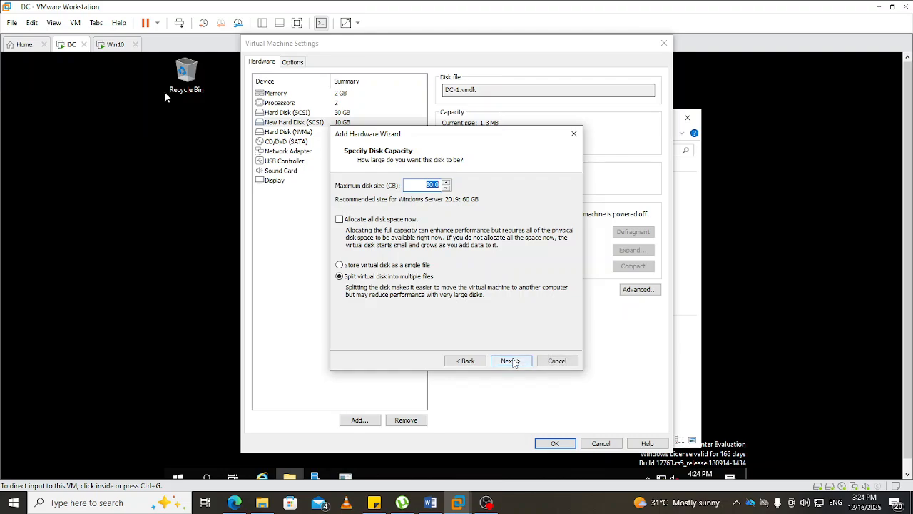
pyautogui.press('BackSpace')
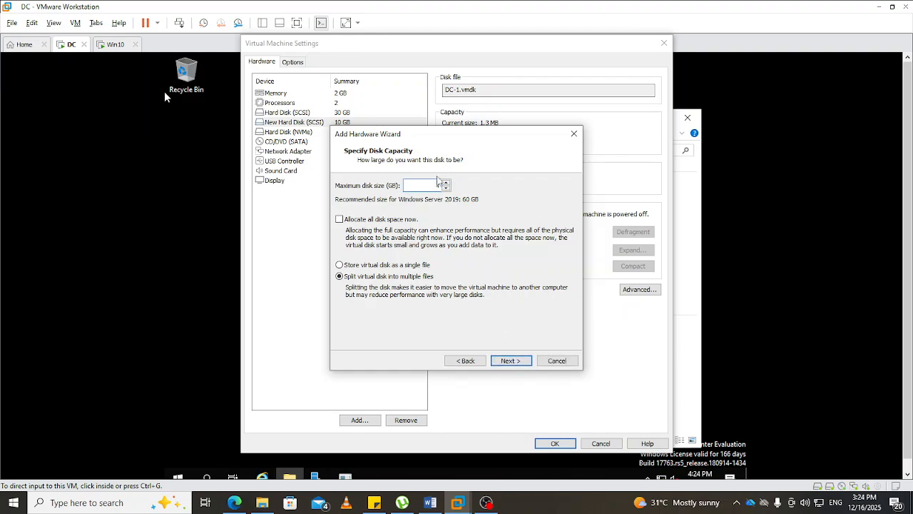
pyautogui.click(343, 267)
pyautogui.click(516, 362)
pyautogui.click(511, 361)
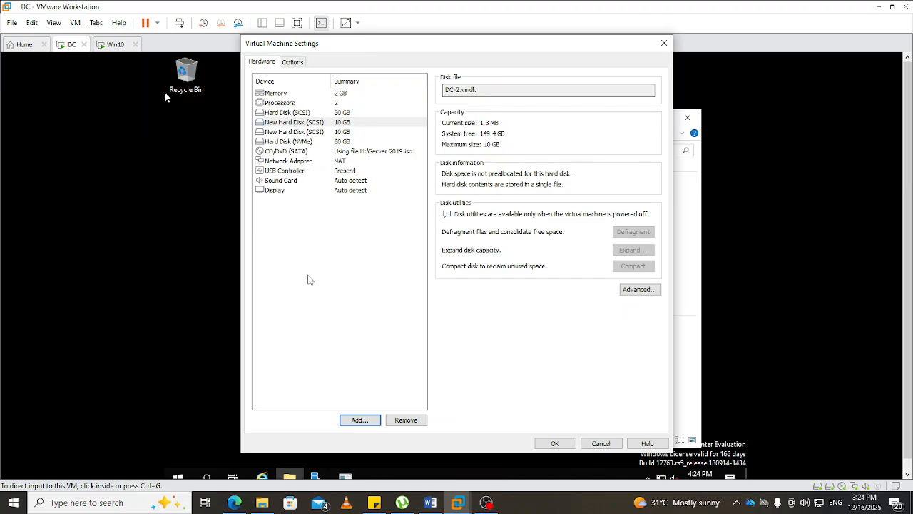
# - Add a third new 10 GB SCSI virtual hard disk, stored as a single file, and apply the virtual machine settings
pyautogui.click(360, 421)
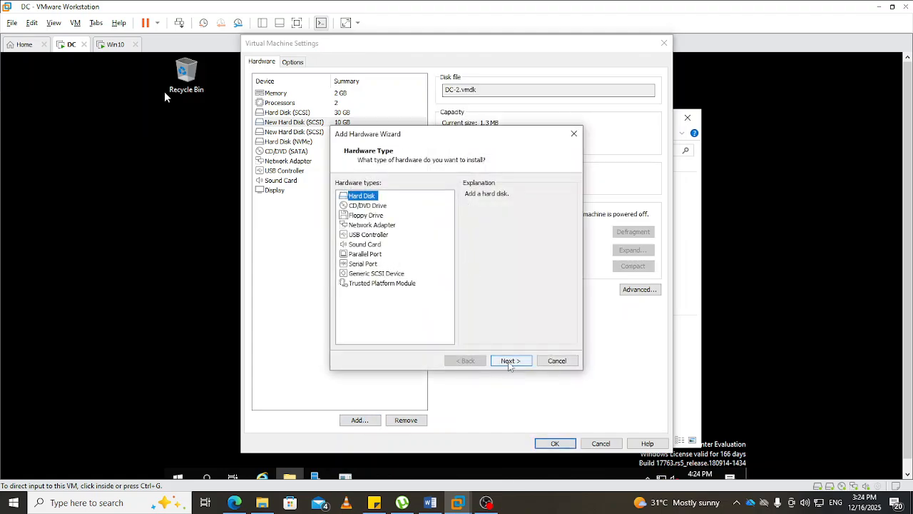
pyautogui.click(507, 362)
pyautogui.click(509, 362)
pyautogui.click(510, 362)
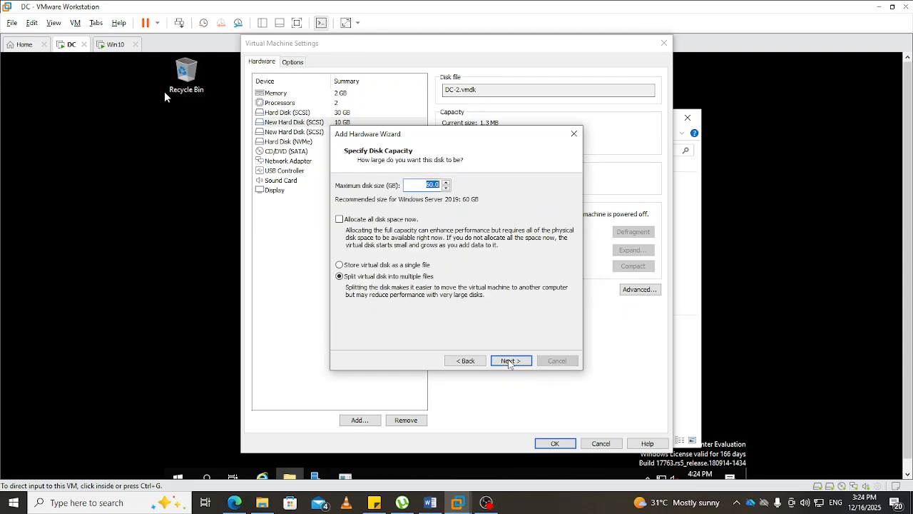
pyautogui.write('10')
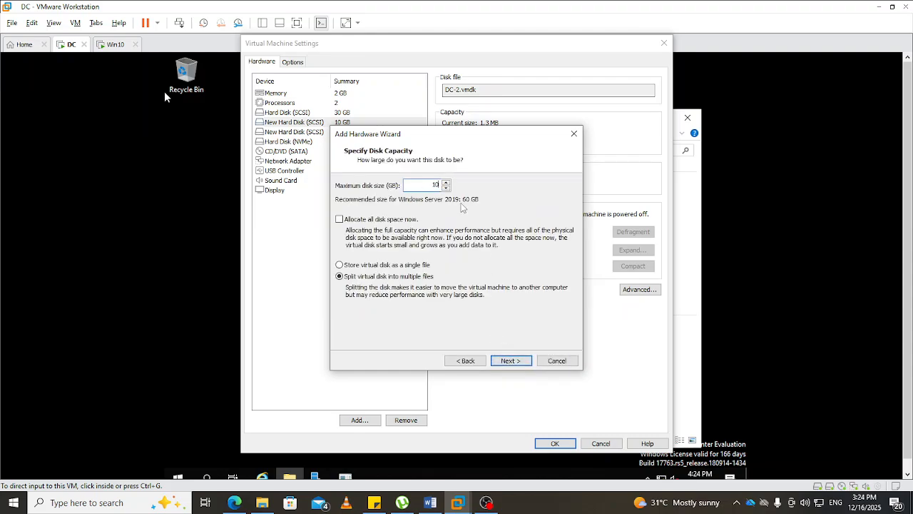
pyautogui.click(384, 267)
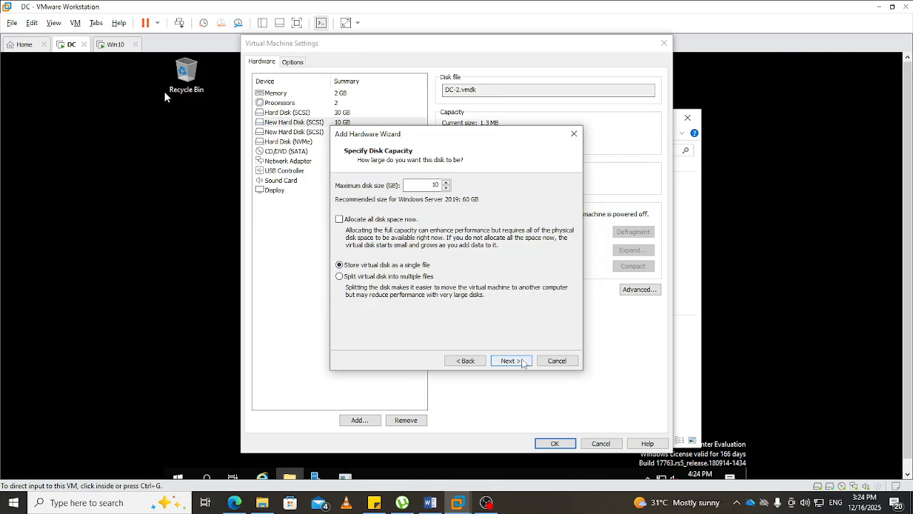
pyautogui.click(510, 360)
pyautogui.click(515, 362)
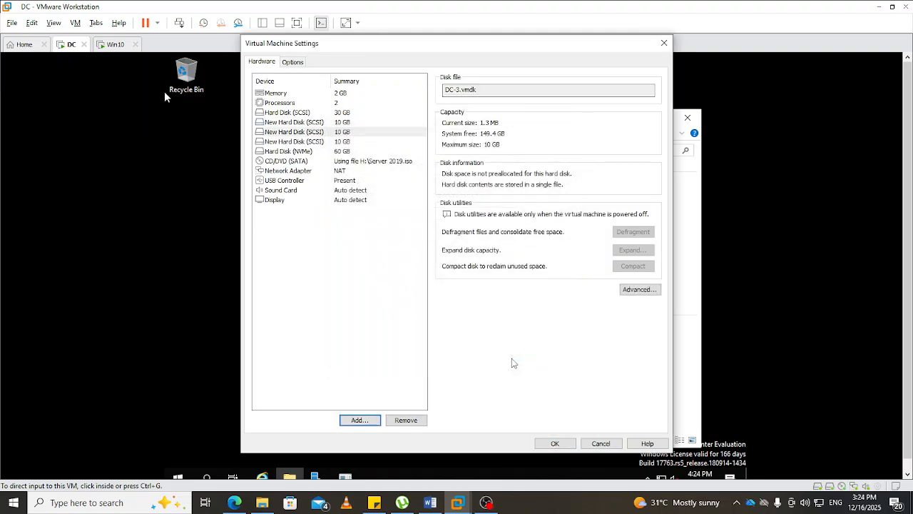
pyautogui.click(553, 444)
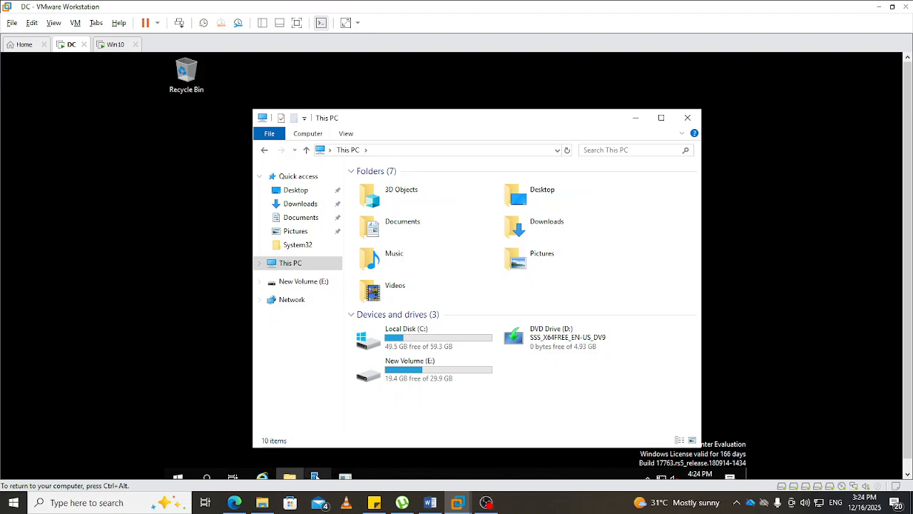
# - Switch to Server Manager in the DC virtual machine and open Disk Management within Computer Management
pyautogui.click(316, 477)
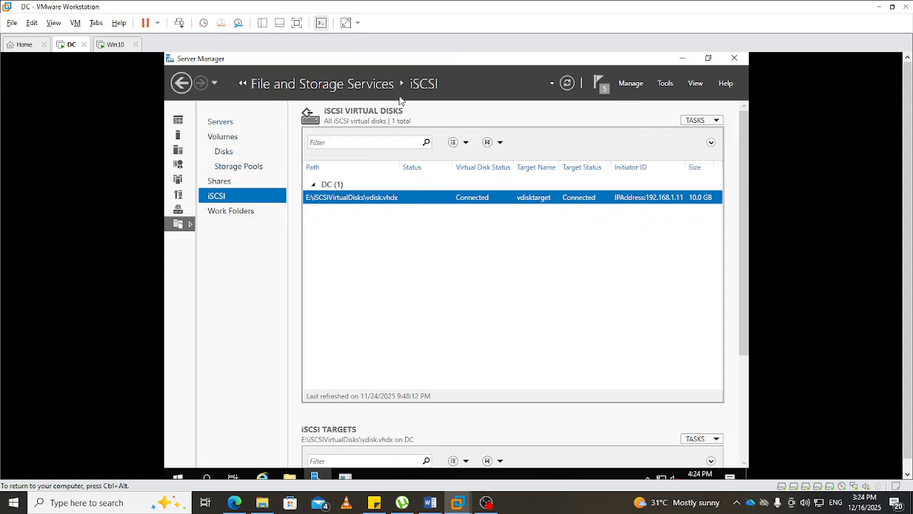
pyautogui.click(665, 84)
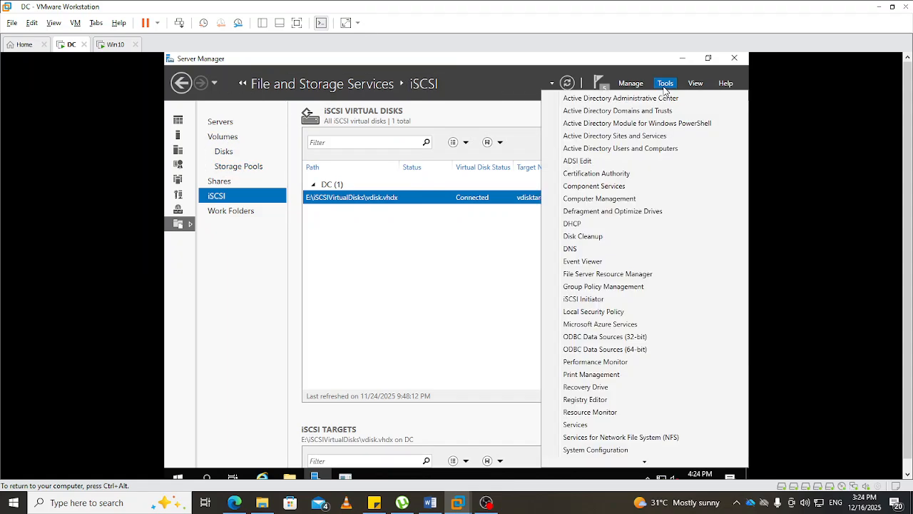
pyautogui.click(606, 200)
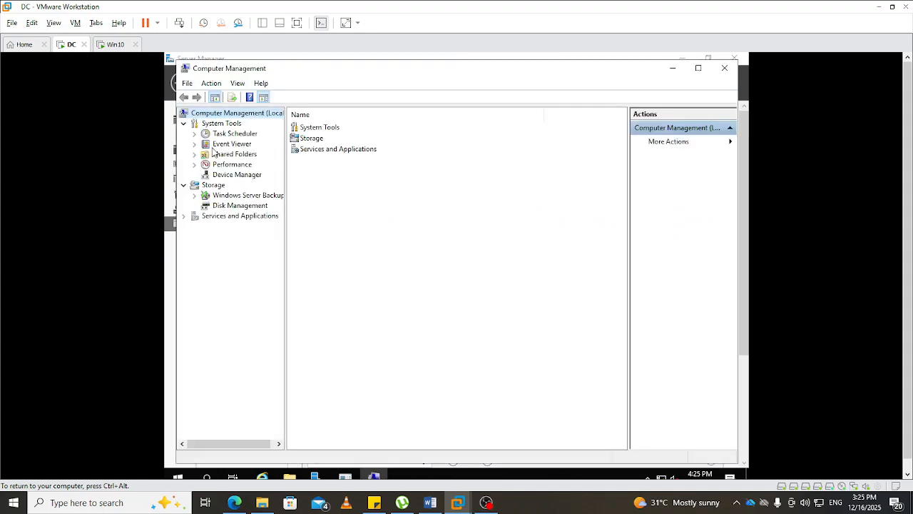
pyautogui.click(233, 206)
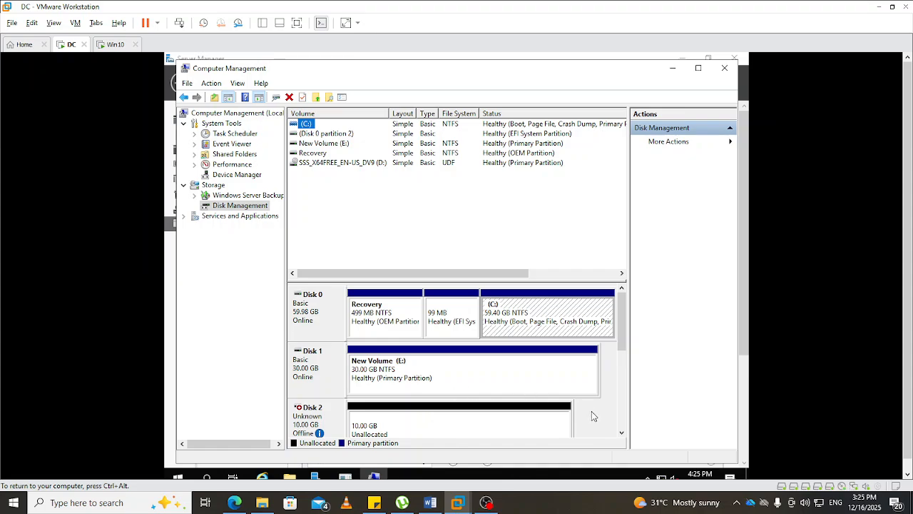
# - Bring the unallocated Disk 2 online in Disk Management
pyautogui.click(622, 433)
pyautogui.click(622, 432)
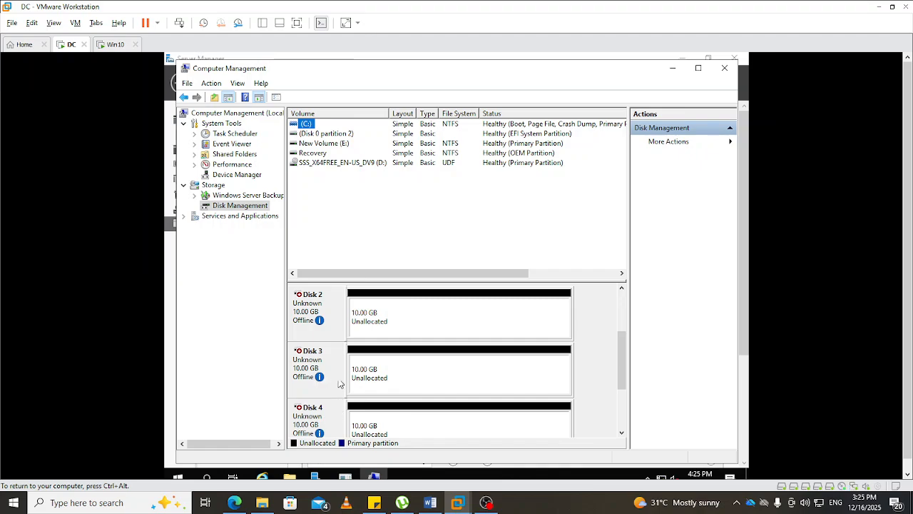
pyautogui.moveTo(322, 319)
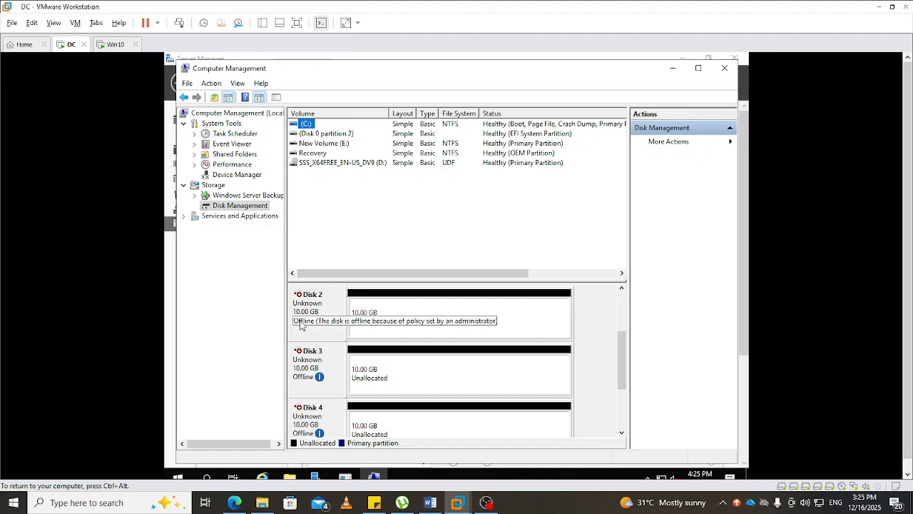
pyautogui.rightClick(311, 309)
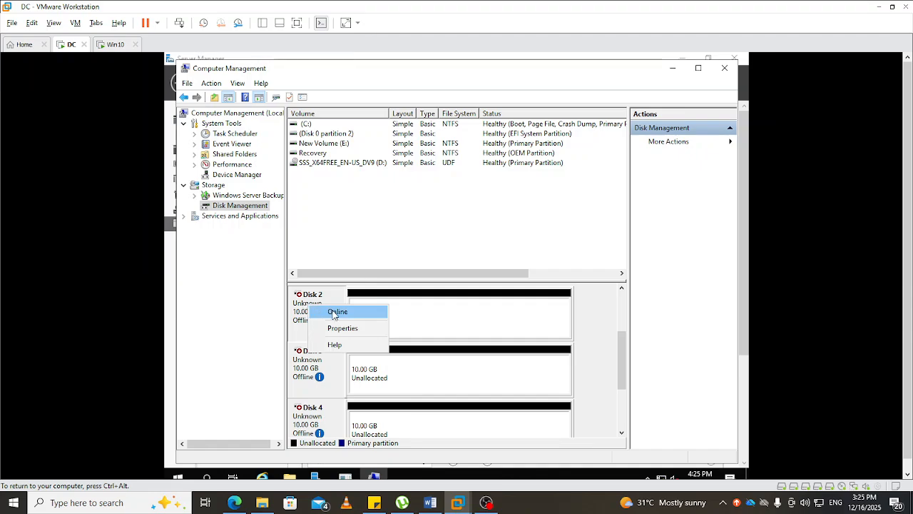
pyautogui.click(335, 313)
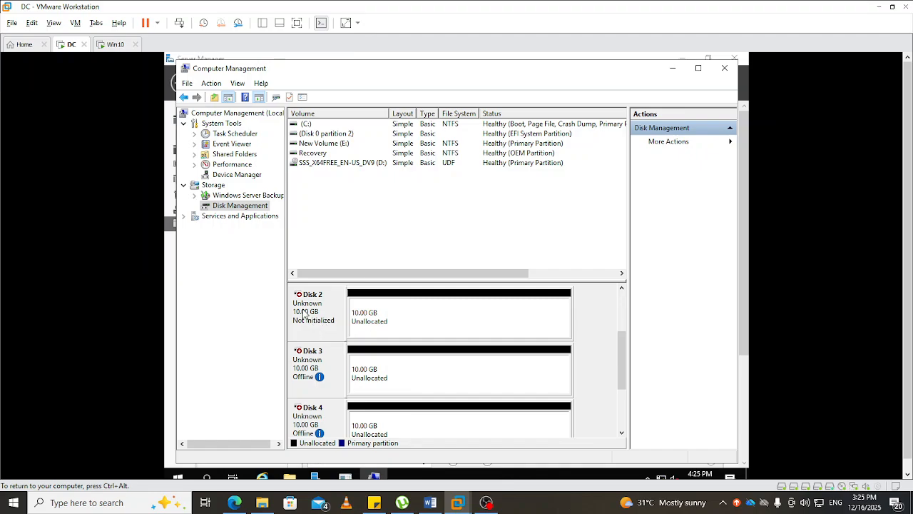
# - Initialize Disk 2 with the MBR (Master Boot Record) partition style
pyautogui.rightClick(303, 314)
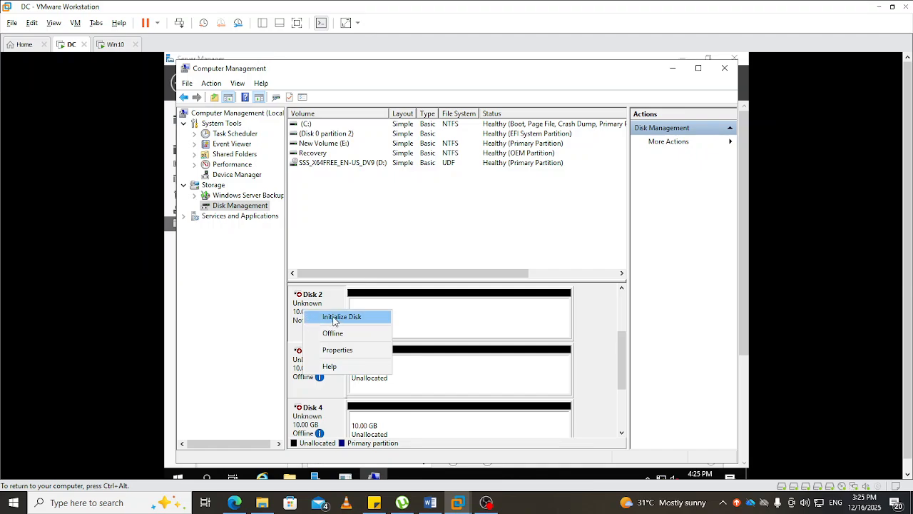
pyautogui.click(334, 318)
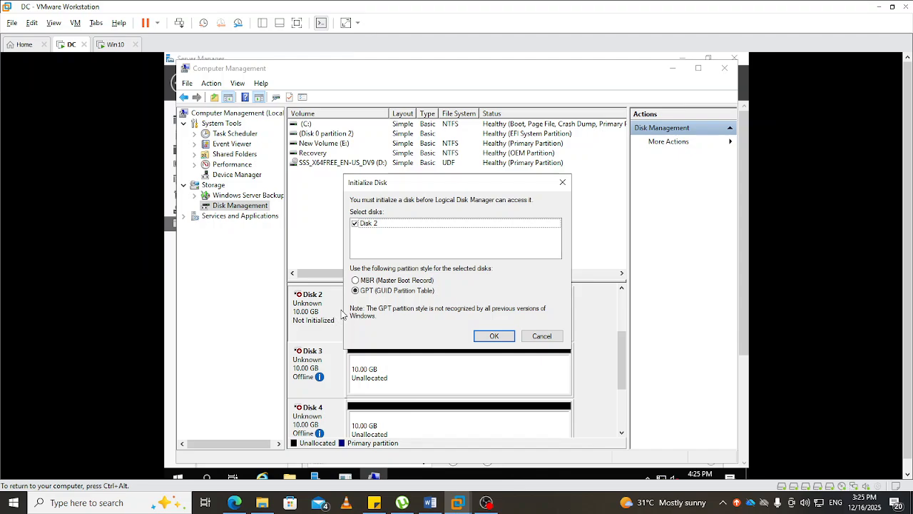
pyautogui.click(356, 280)
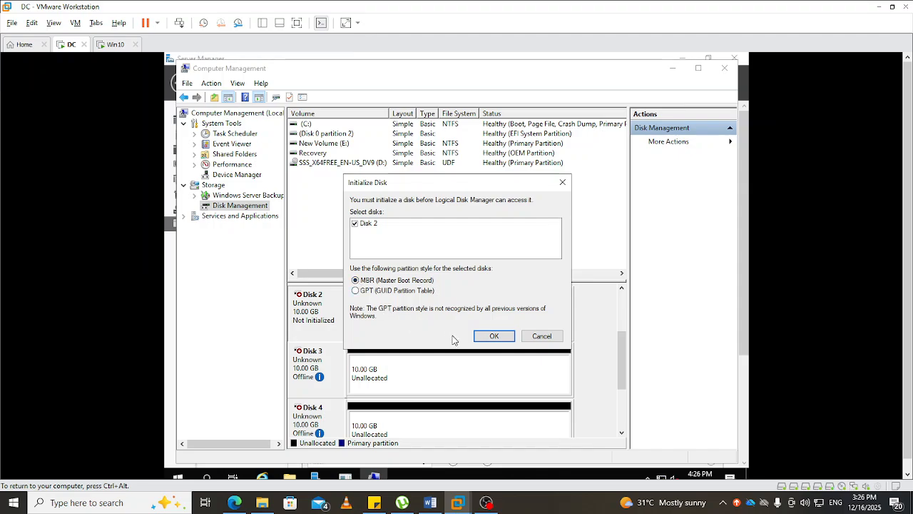
pyautogui.click(494, 337)
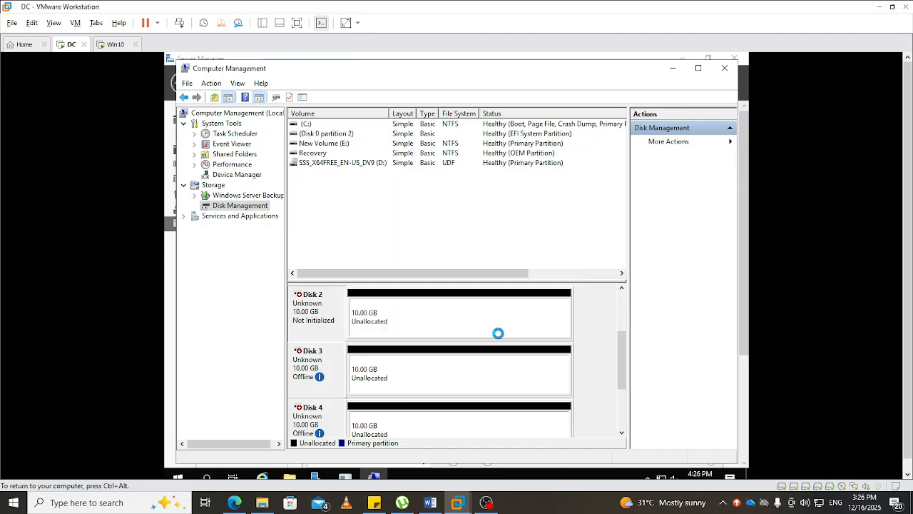
# - Bring Disk 3 online and initialize it with the MBR (Master Boot Record) partition style
pyautogui.rightClick(308, 364)
pyautogui.click(332, 368)
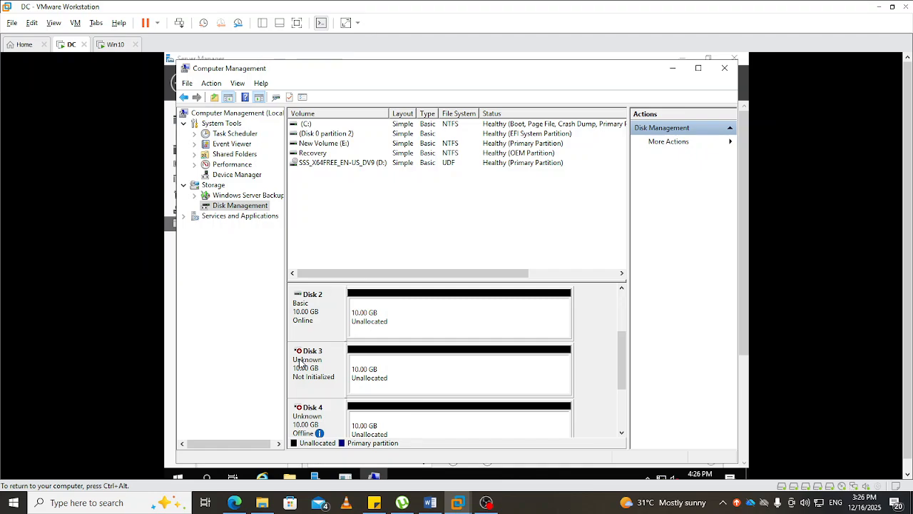
pyautogui.rightClick(302, 364)
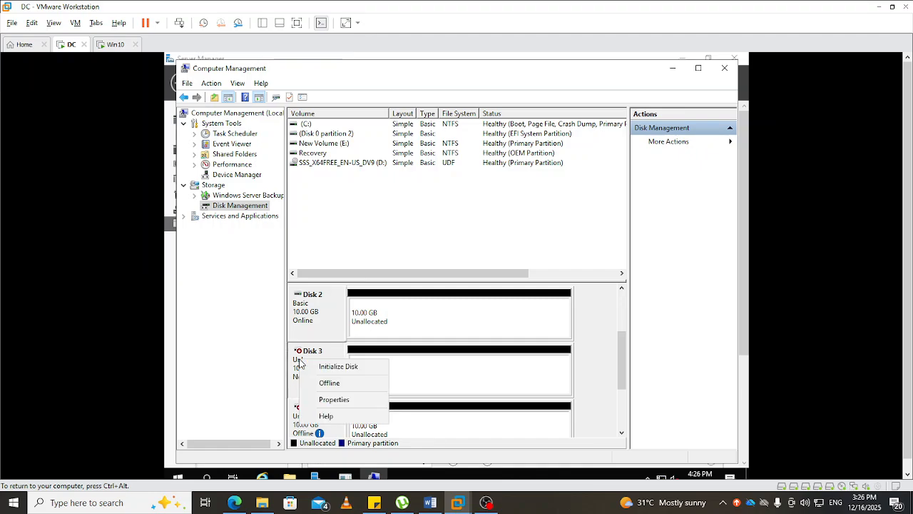
pyautogui.click(346, 367)
pyautogui.click(355, 281)
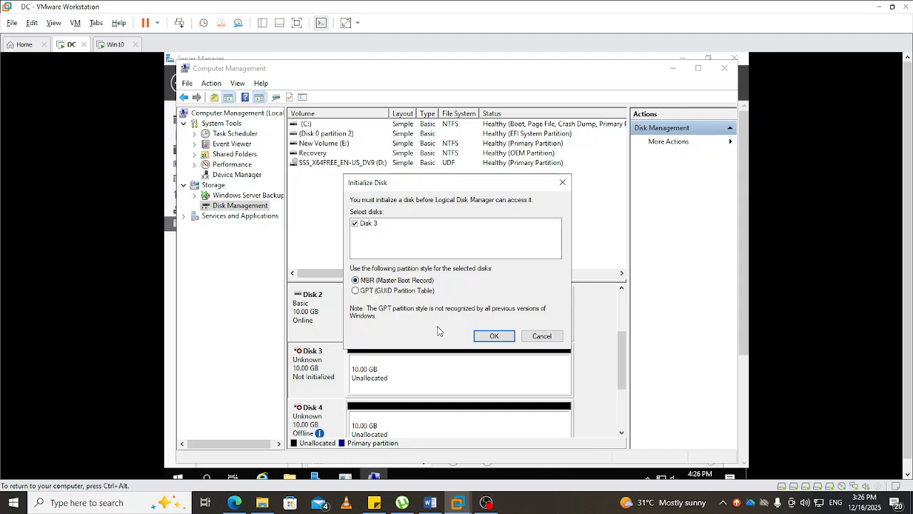
pyautogui.click(491, 336)
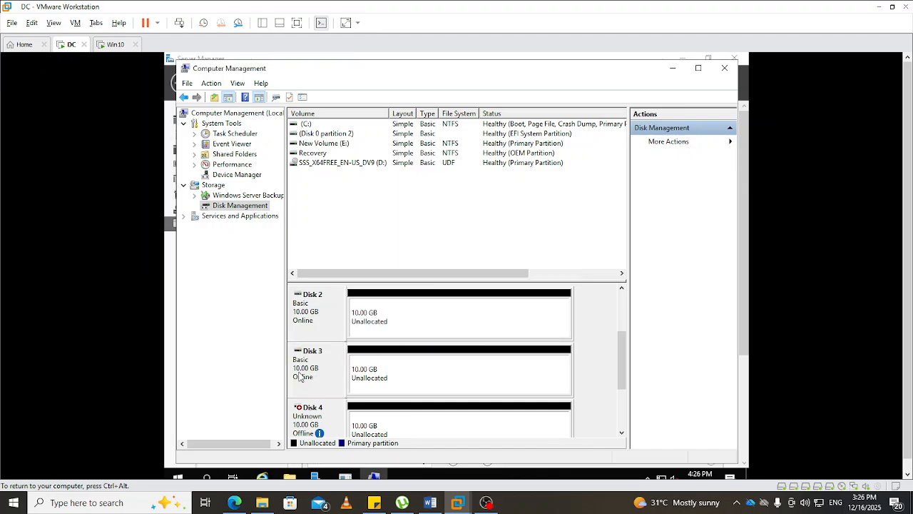
# - Bring Disk 4 online and initialize it with the MBR (Master Boot Record) partition style
pyautogui.rightClick(301, 421)
pyautogui.click(318, 423)
pyautogui.rightClick(317, 421)
pyautogui.click(358, 360)
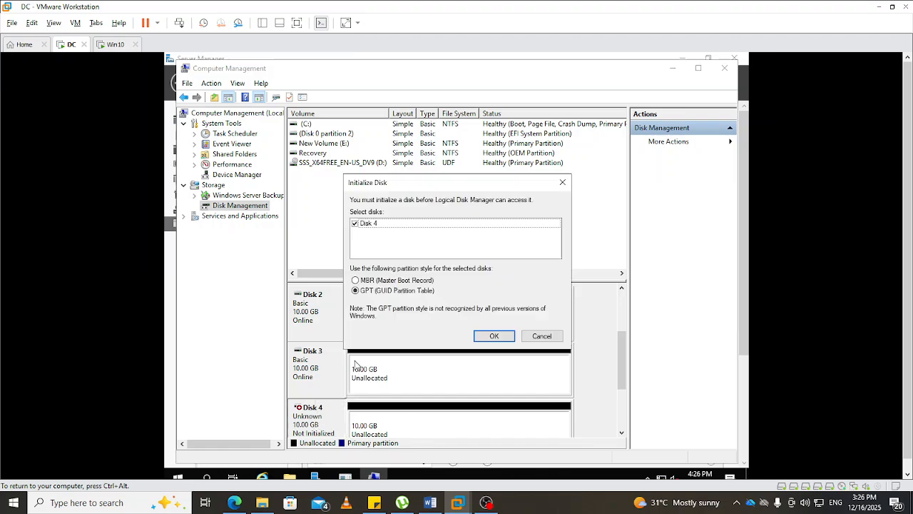
pyautogui.click(394, 281)
pyautogui.click(491, 337)
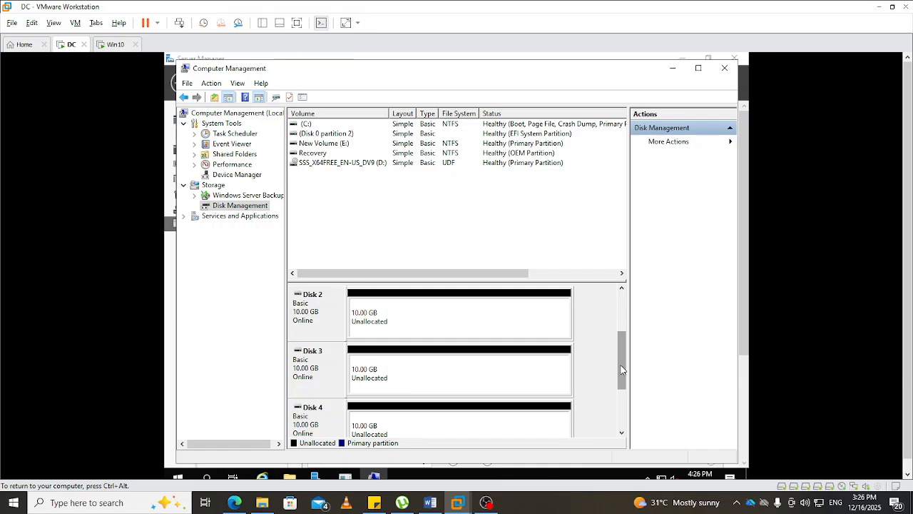
pyautogui.moveTo(621, 366)
pyautogui.mouseDown()
pyautogui.moveTo(627, 383)
pyautogui.moveTo(628, 334)
pyautogui.moveTo(638, 363)
pyautogui.mouseUp()
pyautogui.moveTo(636, 359); pyautogui.dragTo(632, 361)
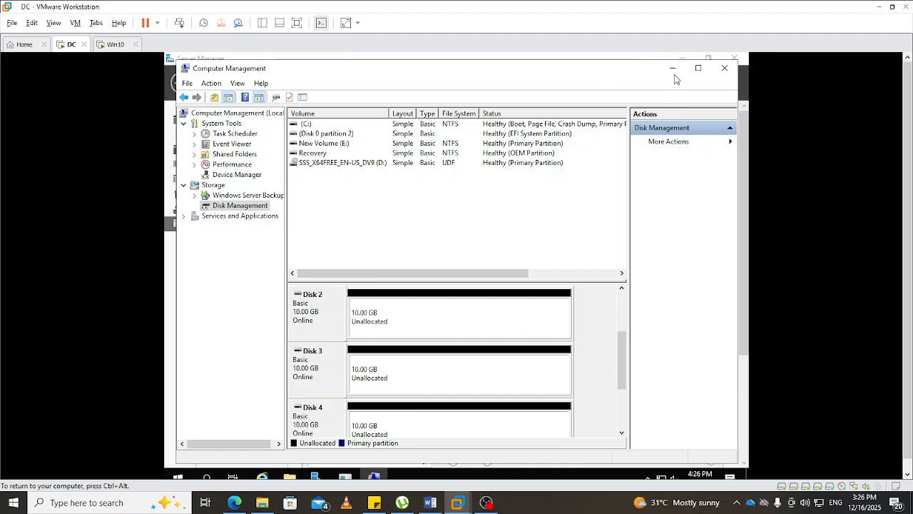
# - Return to Server Manager and view the physical disks on the Storage Pools page of File and Storage Services
pyautogui.click(723, 72)
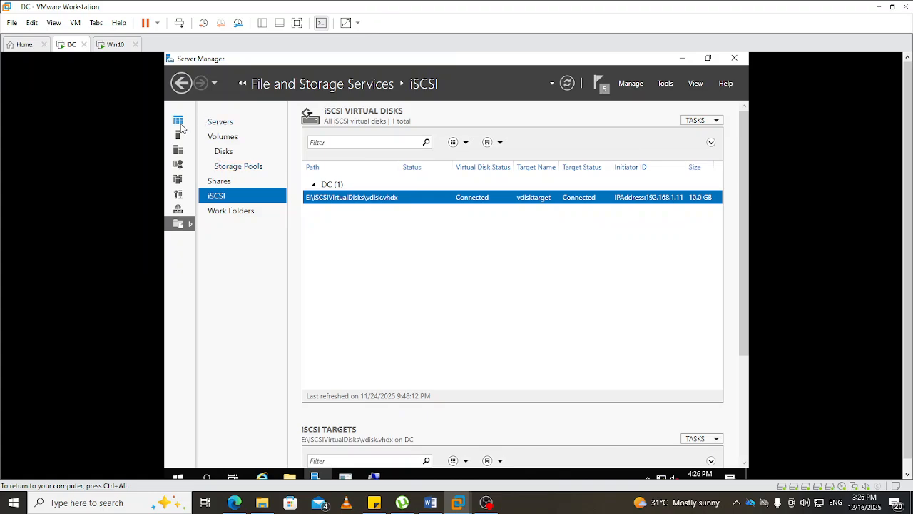
pyautogui.click(177, 120)
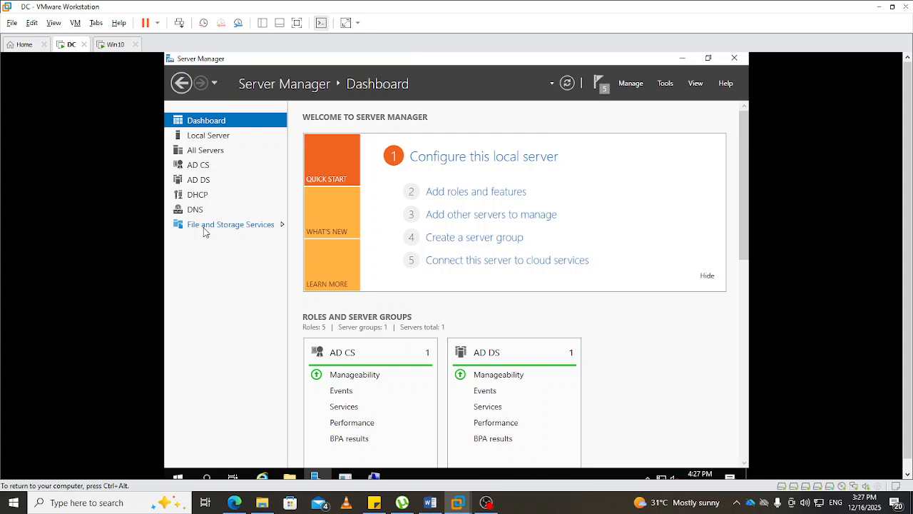
pyautogui.click(203, 230)
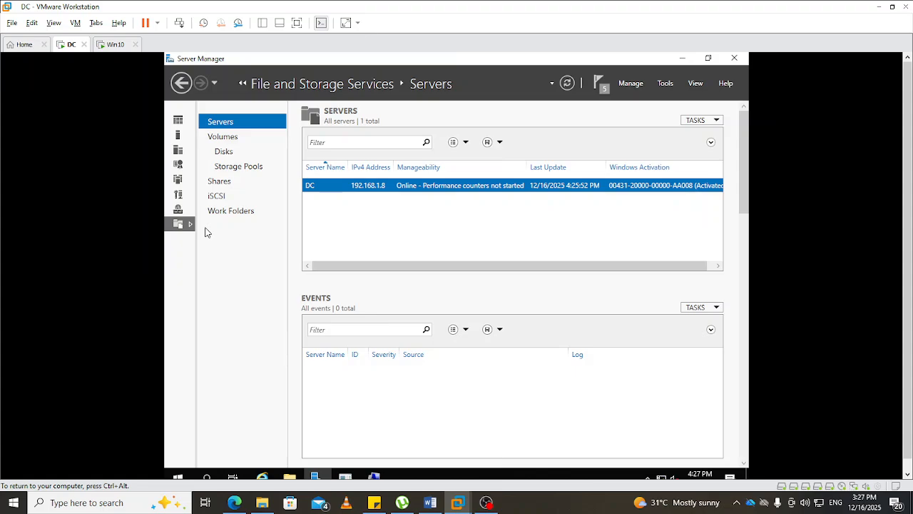
pyautogui.click(240, 170)
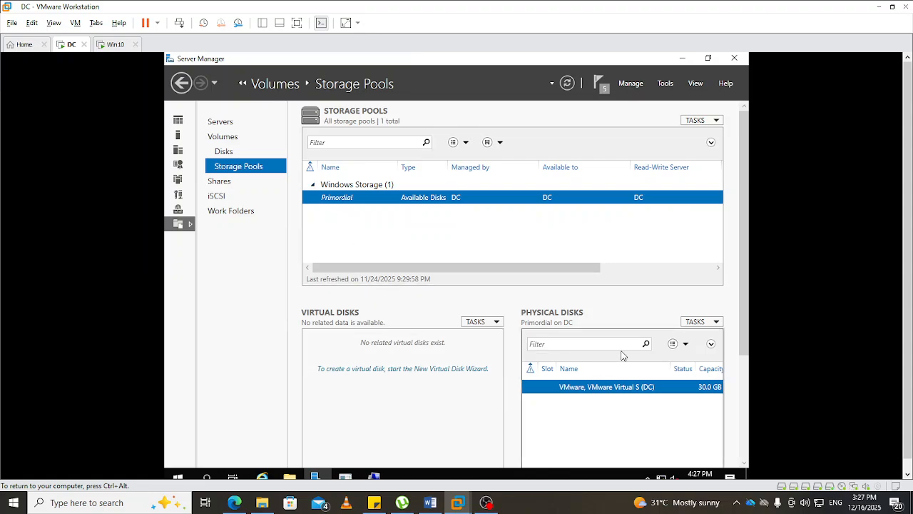
pyautogui.scroll(-2, 671, 385)
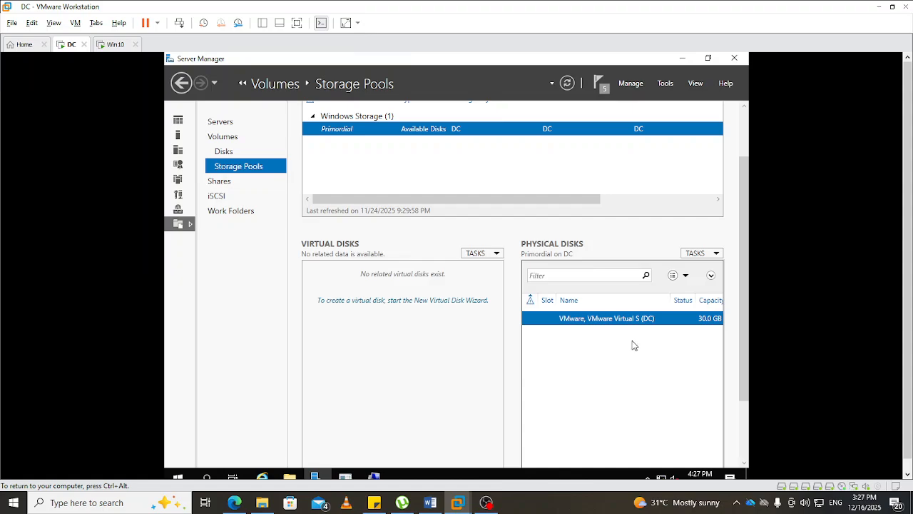
pyautogui.scroll(1, 638, 293)
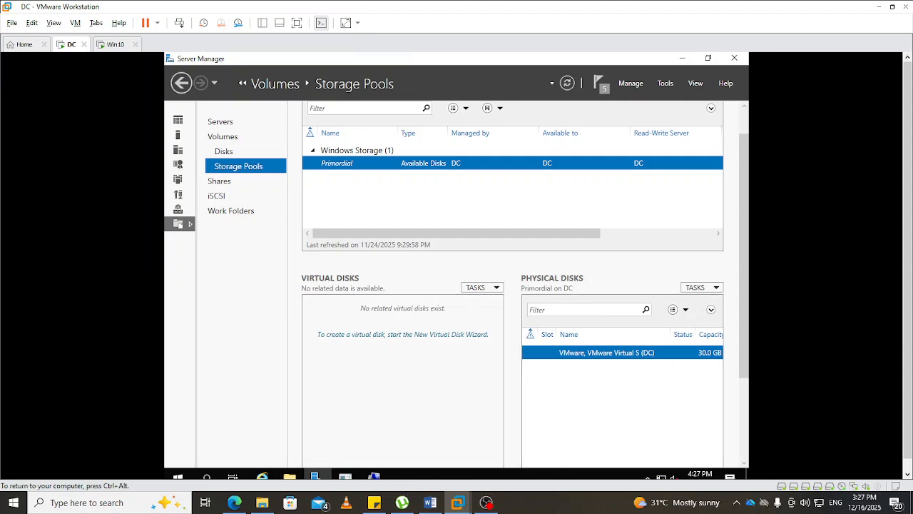
# - Return to Disk Management and create a 10237 MB simple volume on Disk 2 with drive letter F, quick-formatted as NTFS
pyautogui.click(374, 476)
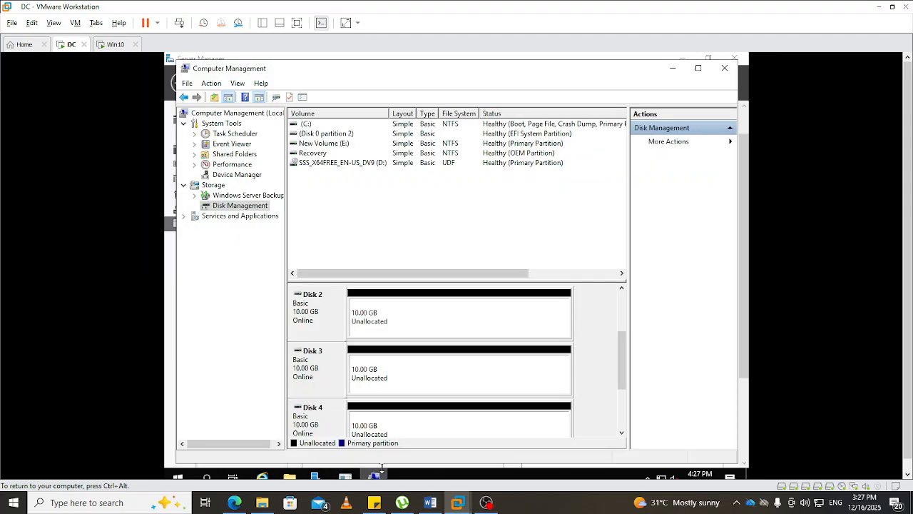
pyautogui.rightClick(388, 326)
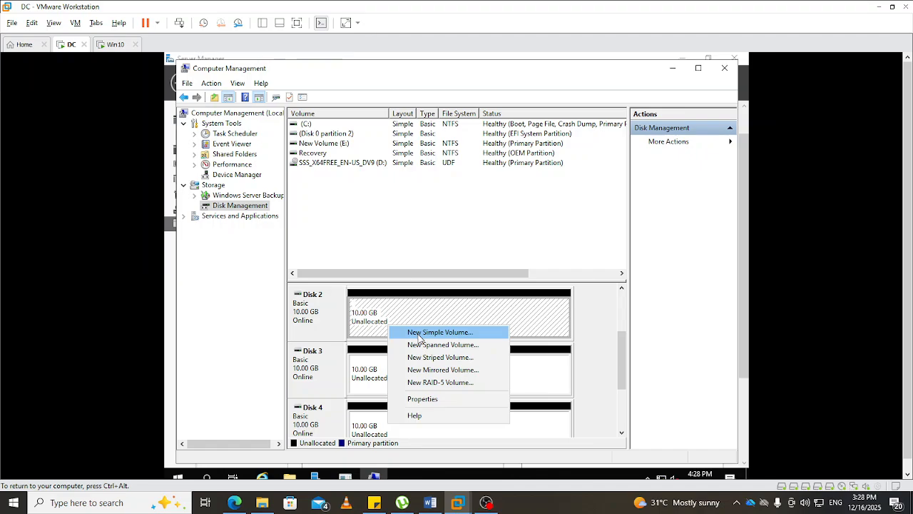
pyautogui.click(421, 333)
pyautogui.click(509, 329)
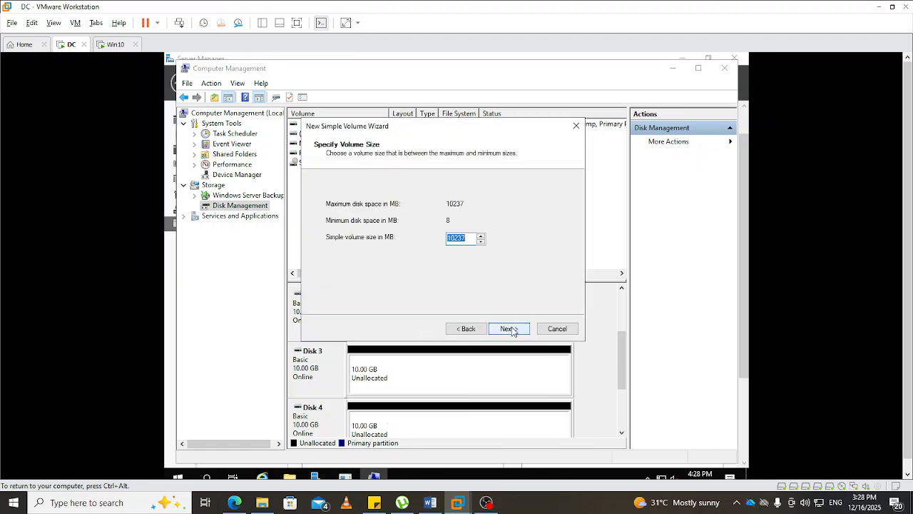
pyautogui.click(508, 329)
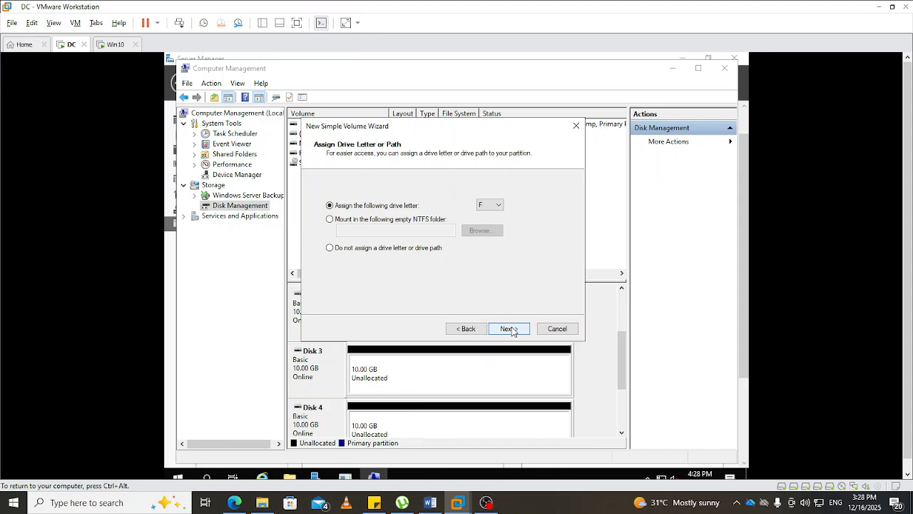
pyautogui.click(509, 330)
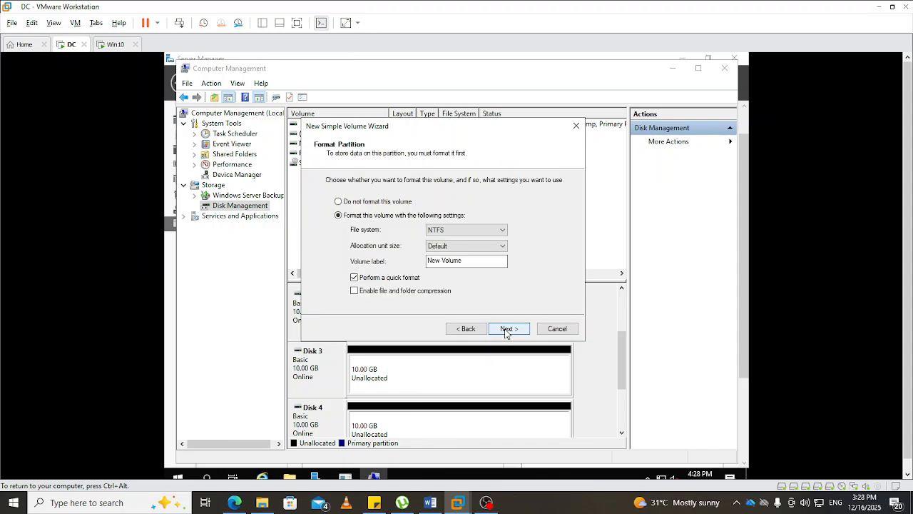
pyautogui.click(508, 330)
pyautogui.click(508, 330)
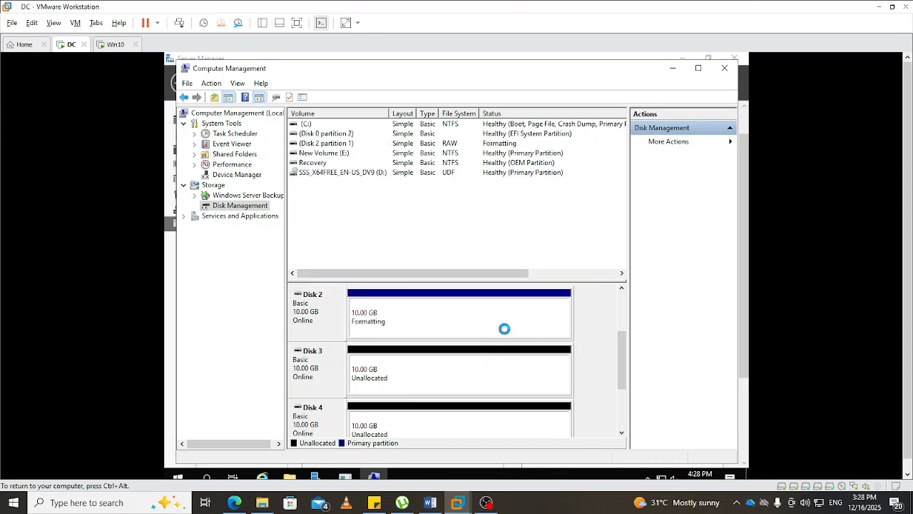
# - Create a 10237 MB simple volume on Disk 3 with drive letter G, quick-formatted as NTFS and labelled New Volume
pyautogui.rightClick(409, 368)
pyautogui.click(431, 375)
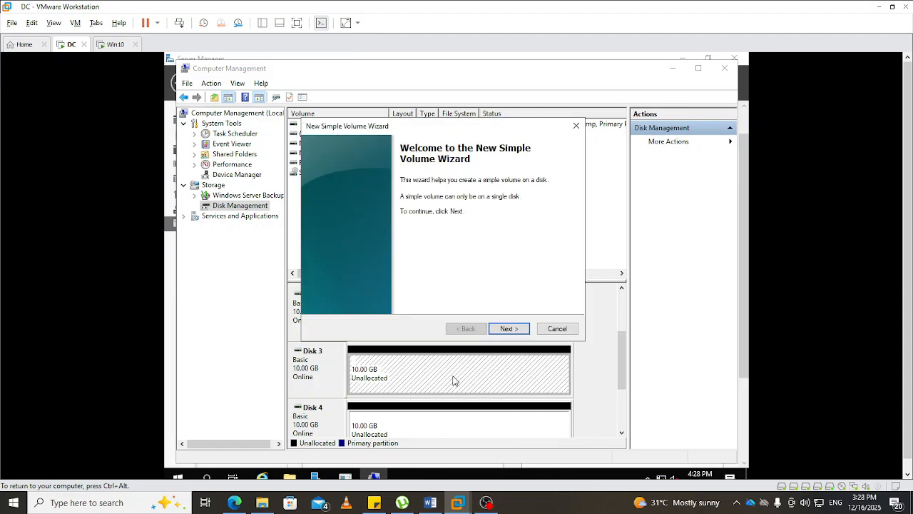
pyautogui.click(506, 329)
pyautogui.click(506, 329)
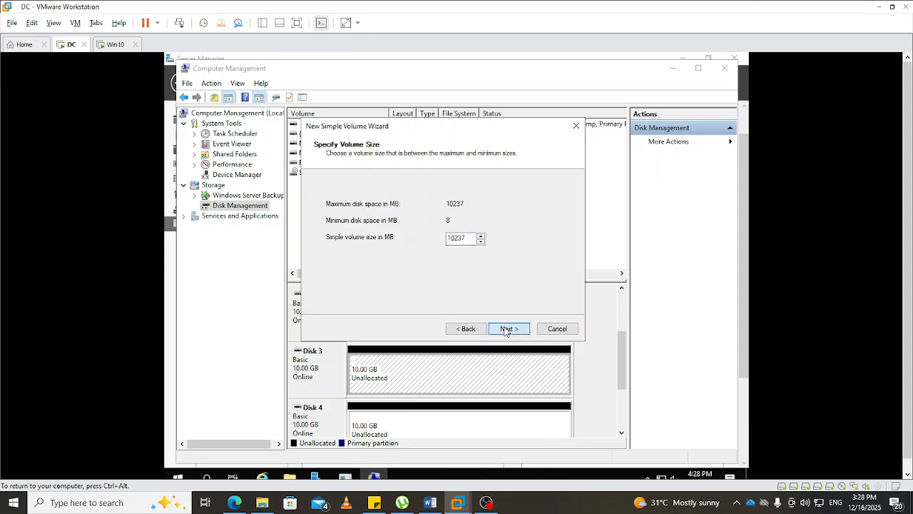
pyautogui.click(506, 329)
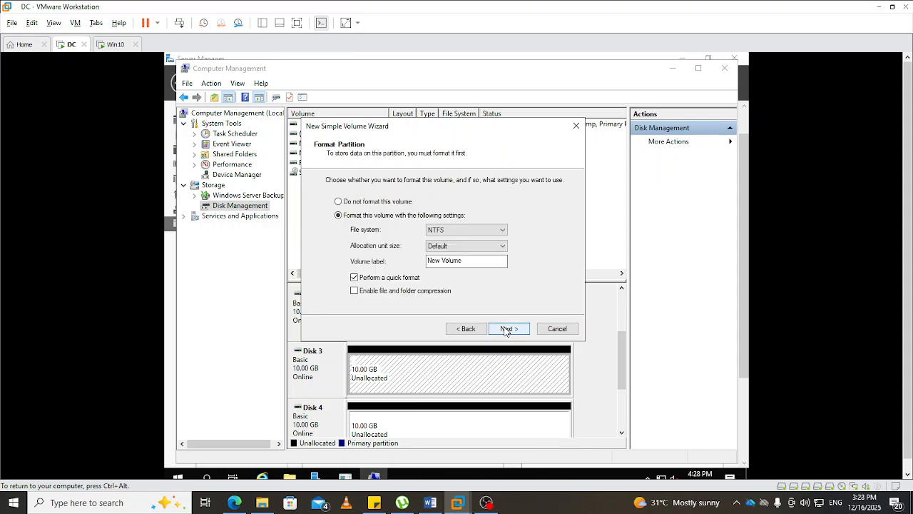
pyautogui.click(506, 329)
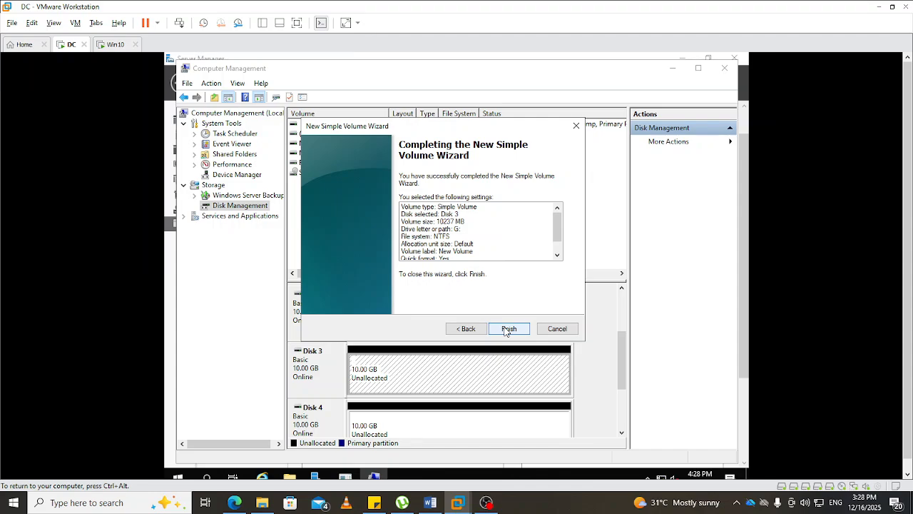
pyautogui.click(509, 329)
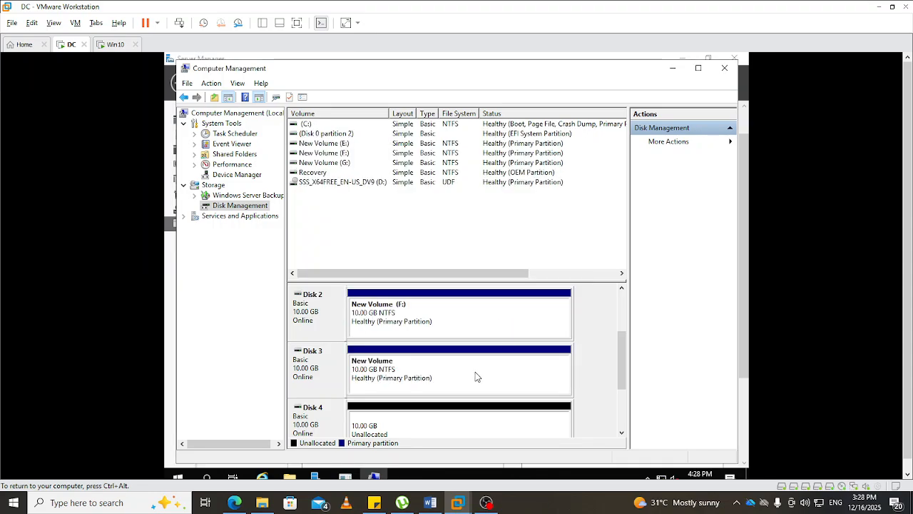
# - Create a 10237 MB simple volume on Disk 4 with drive letter H, quick-formatted as NTFS and labelled New Volume
pyautogui.rightClick(420, 422)
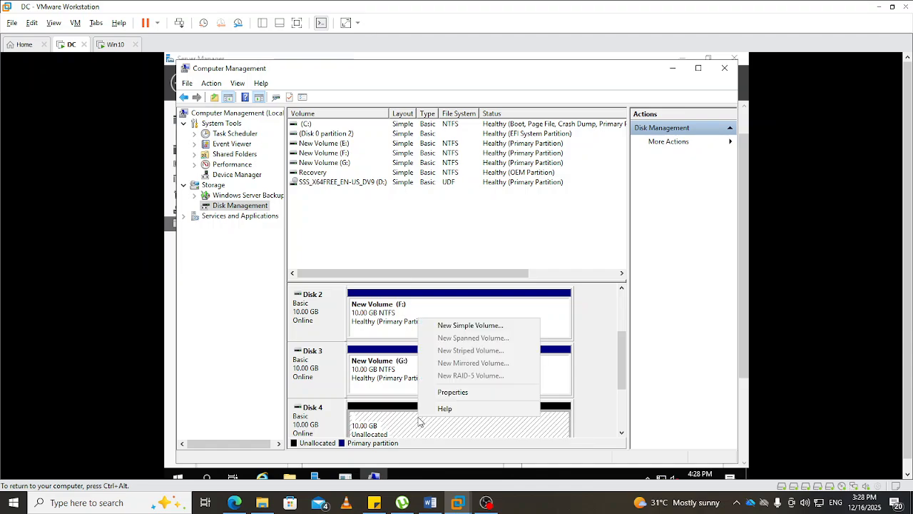
pyautogui.click(461, 326)
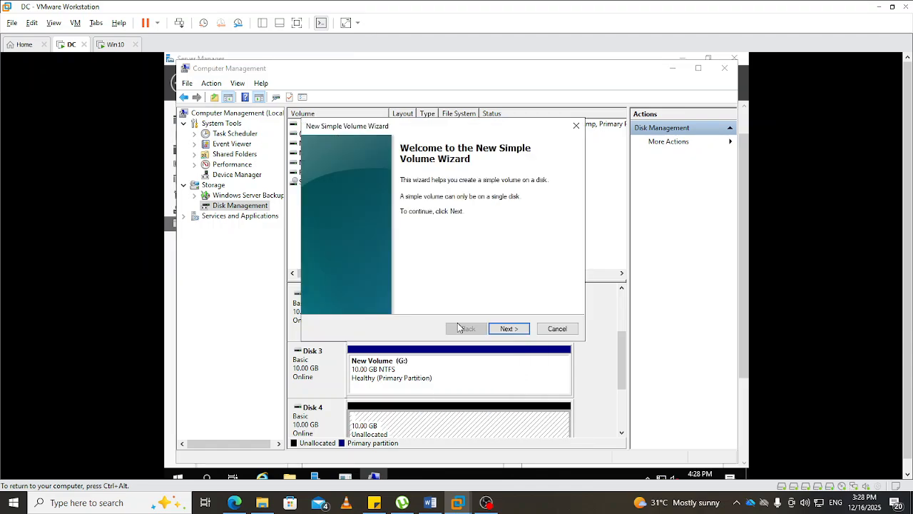
pyautogui.click(508, 329)
pyautogui.click(509, 329)
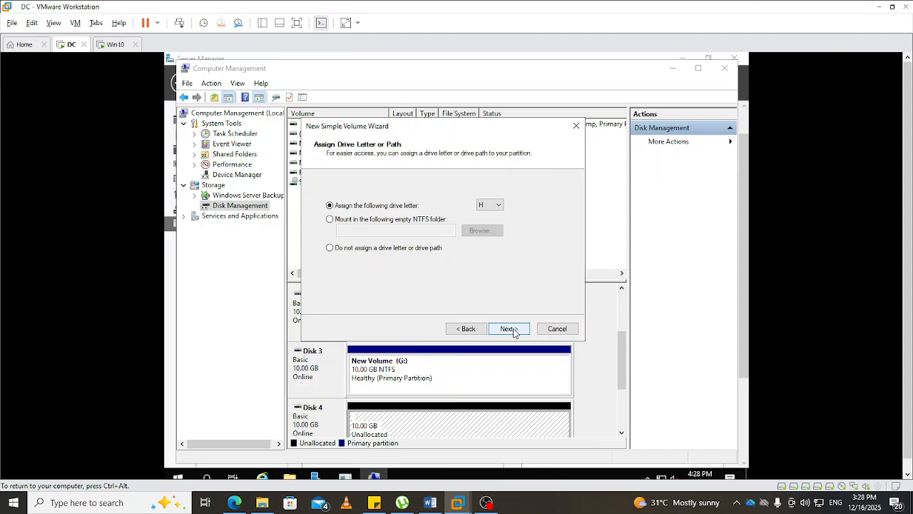
pyautogui.click(509, 329)
pyautogui.click(509, 329)
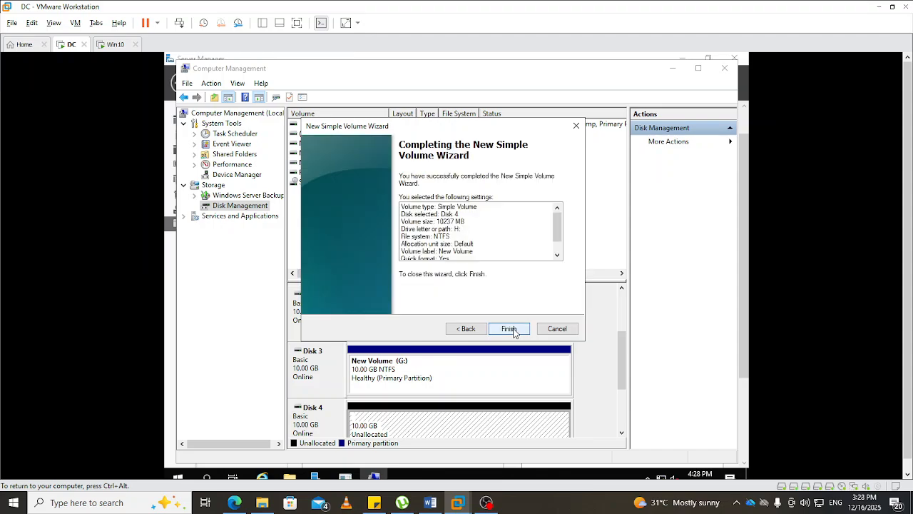
pyautogui.click(509, 329)
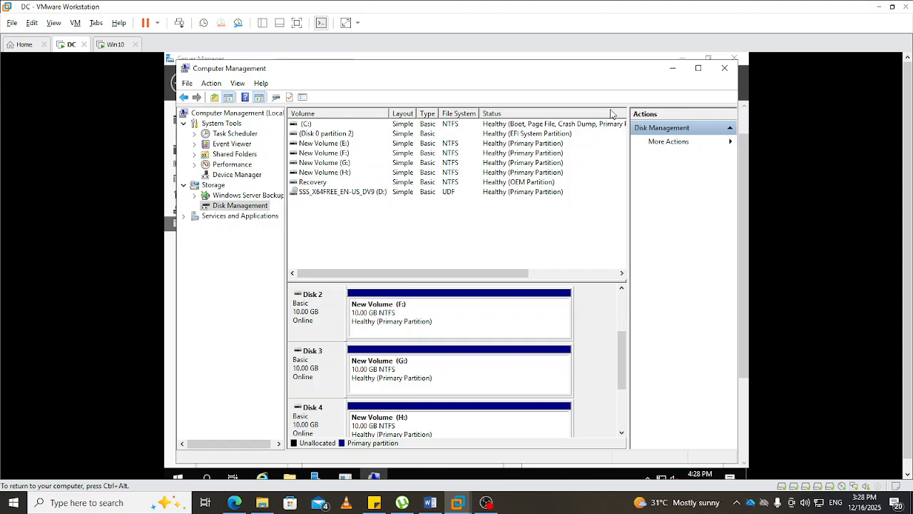
# - Minimize Computer Management and refresh the Storage Pools page in Server Manager to check the physical disks list
pyautogui.click(672, 68)
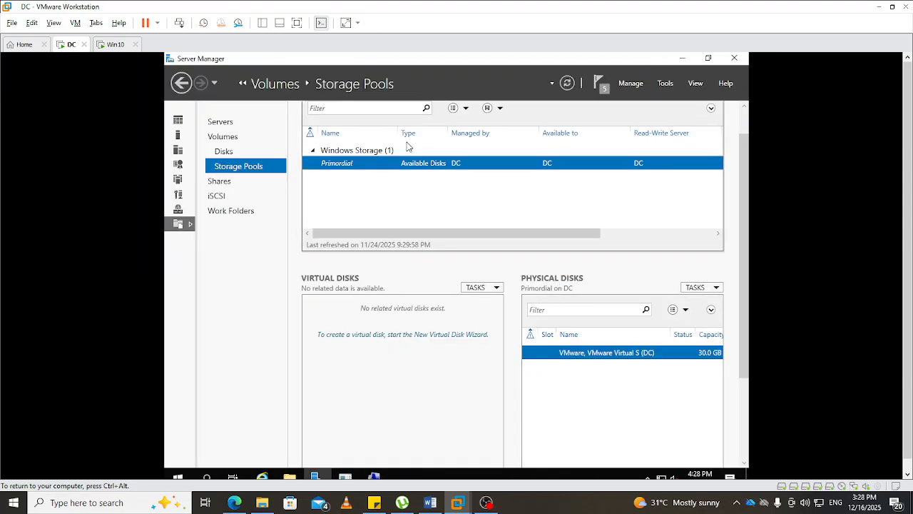
pyautogui.click(567, 84)
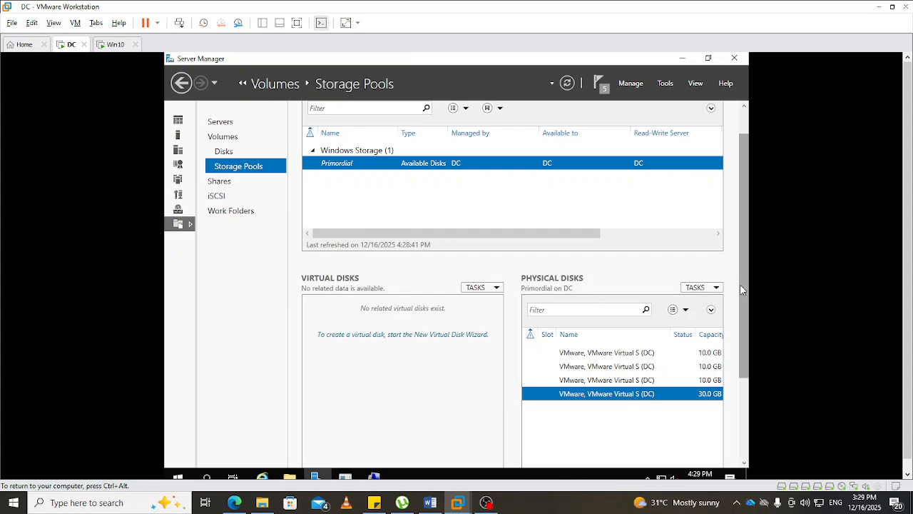
pyautogui.scroll(-3, 740, 289)
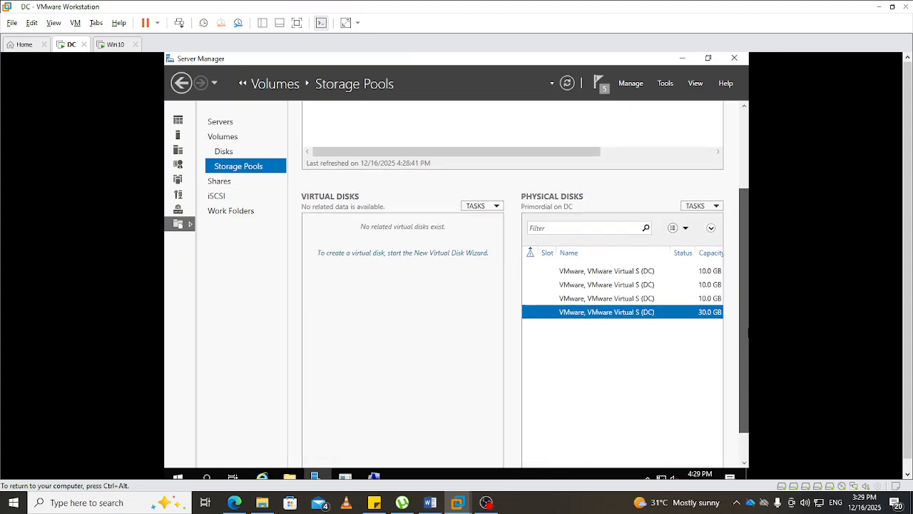
# - Start a new storage pool in the DC server's Primordial group and name it EG-Group
pyautogui.scroll(4, 748, 401)
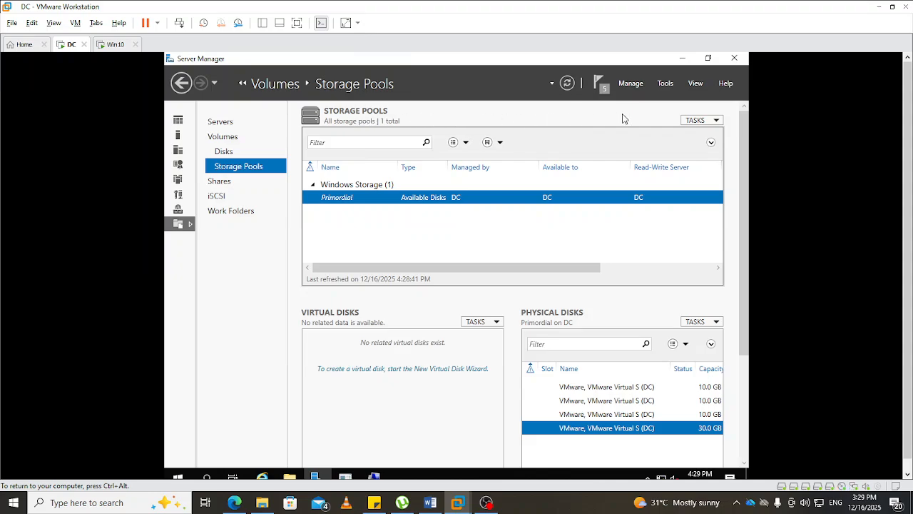
pyautogui.click(713, 121)
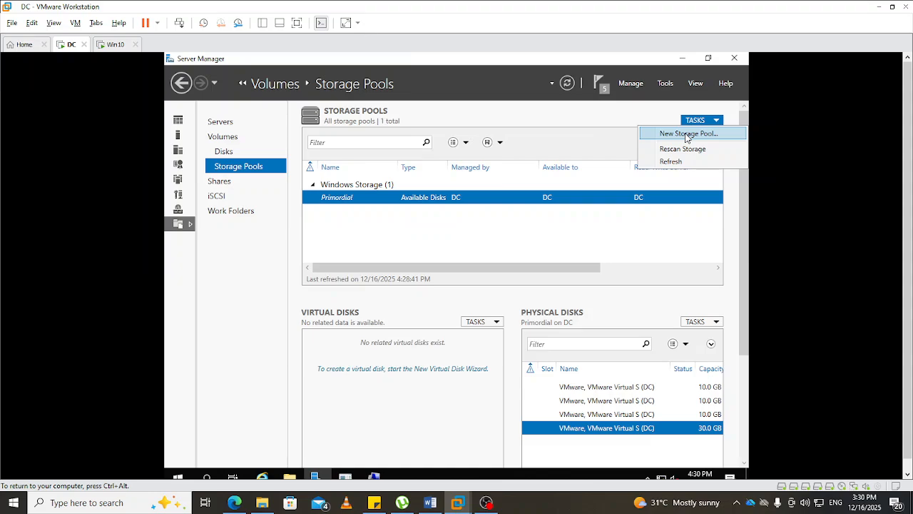
pyautogui.click(687, 135)
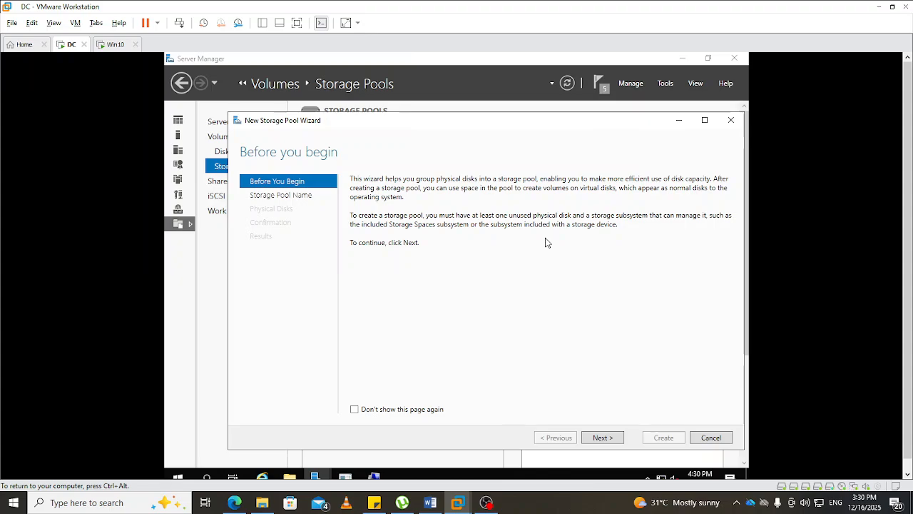
pyautogui.click(603, 437)
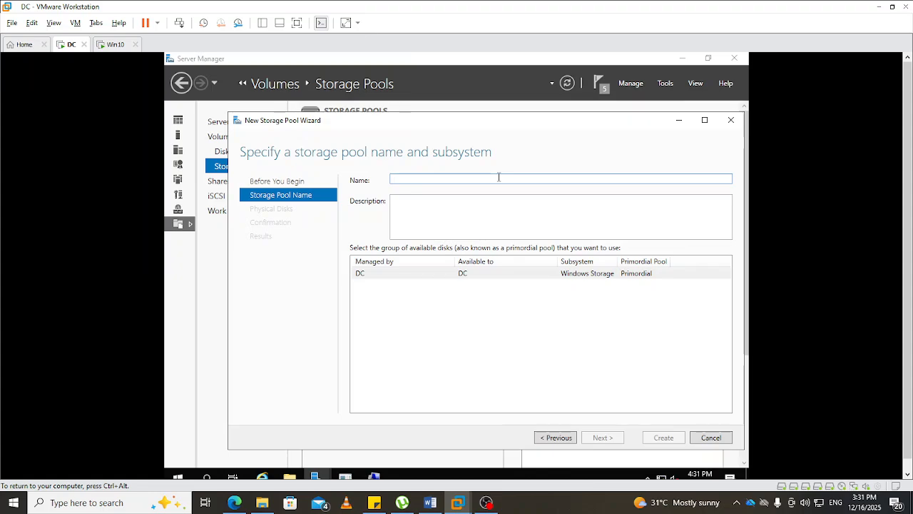
pyautogui.write('E')
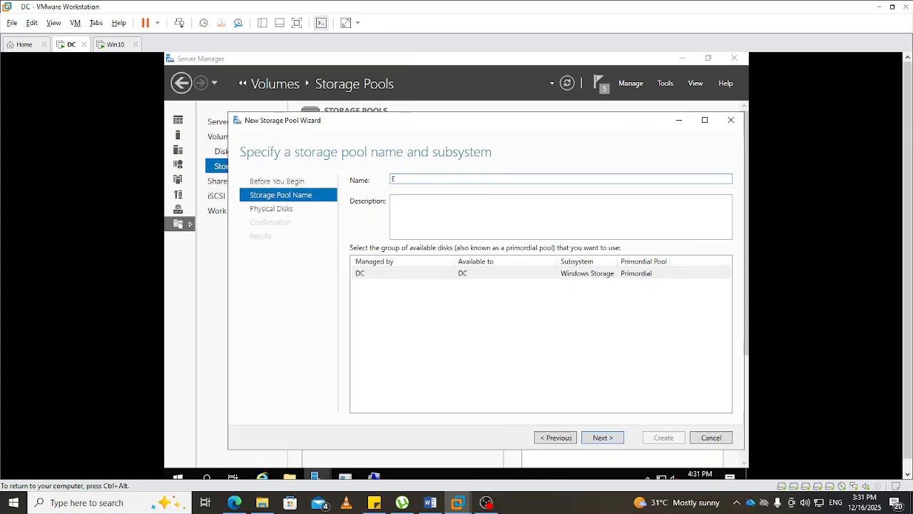
pyautogui.write('DG')
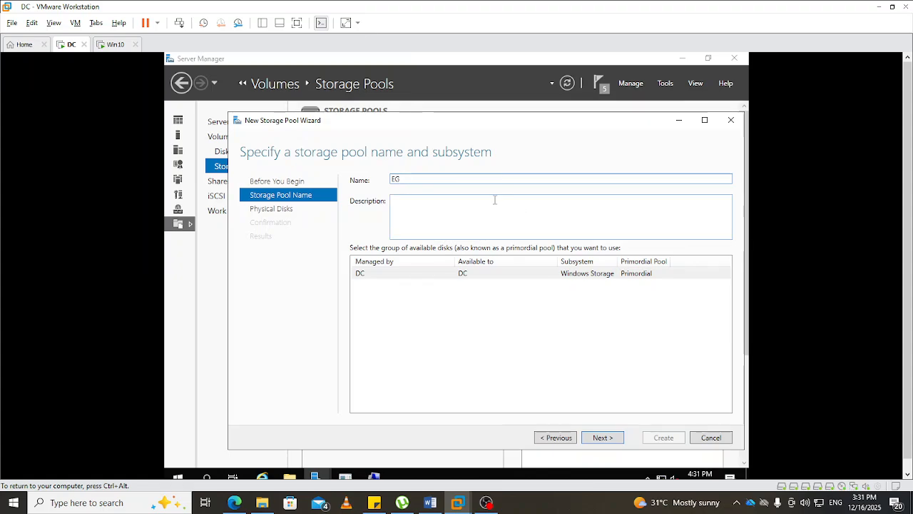
pyautogui.write('-GR')
pyautogui.press('BackSpace')
pyautogui.write('roup')
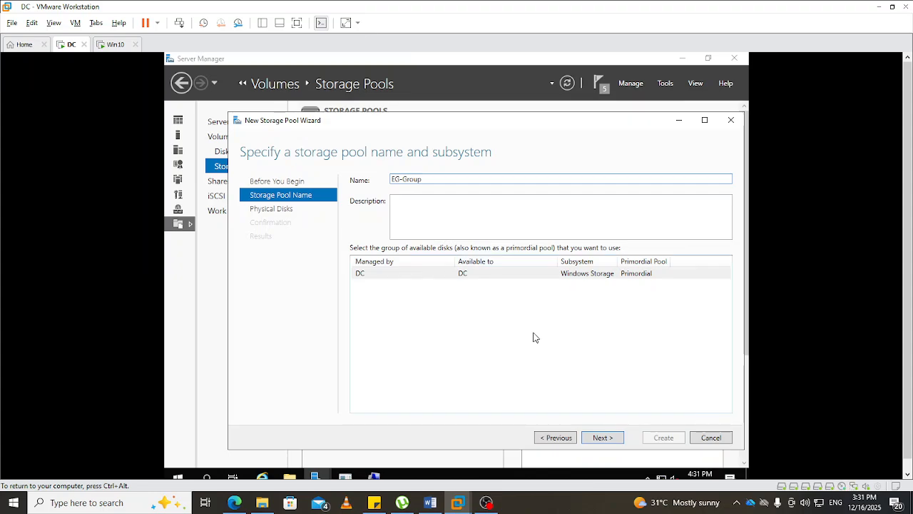
pyautogui.click(606, 438)
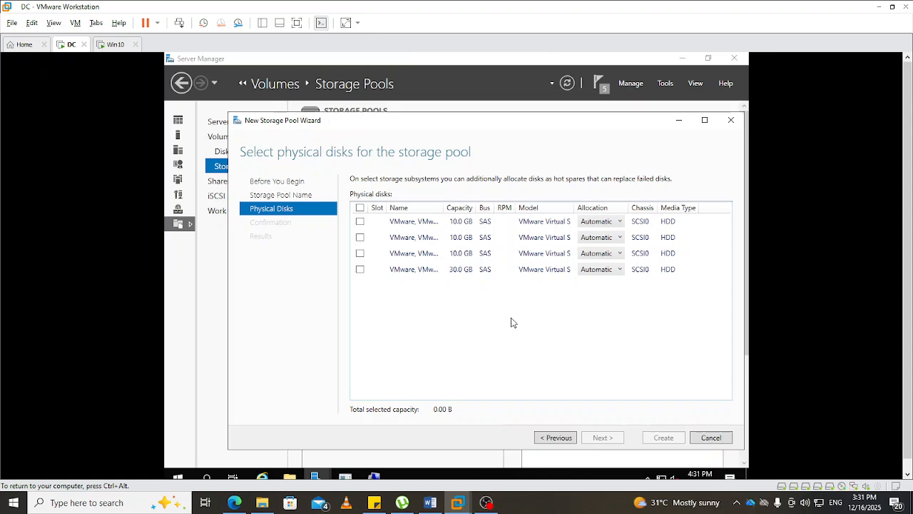
# - Try to create the EG-Group pool from the three 10 GB physical disks with Automatic allocation, and close the wizard
pyautogui.click(360, 223)
pyautogui.click(361, 238)
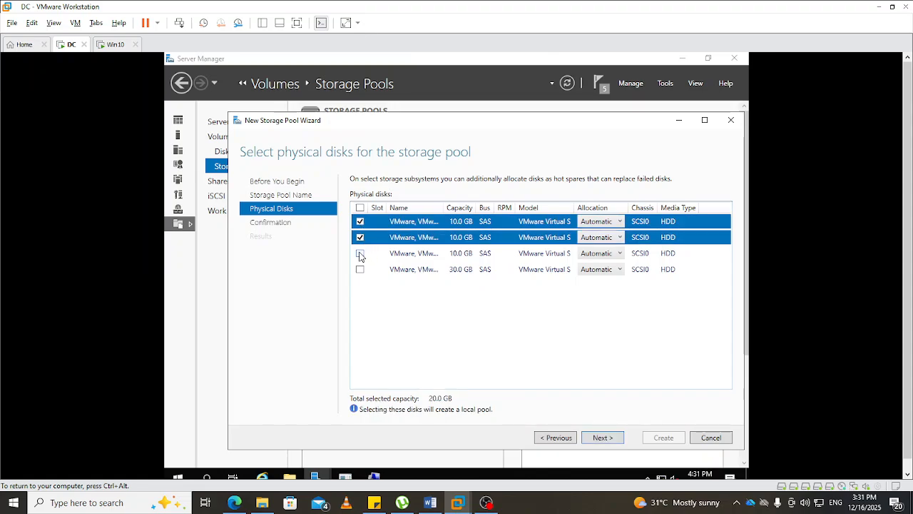
pyautogui.click(360, 254)
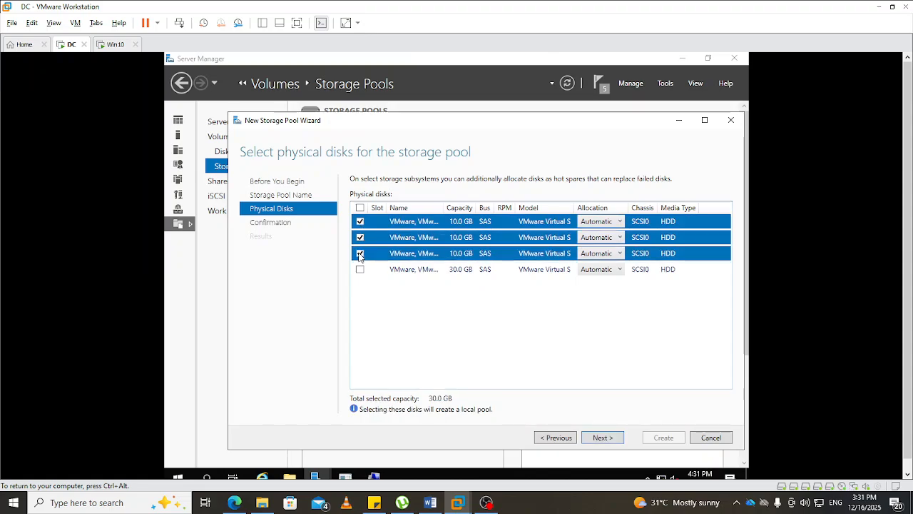
pyautogui.click(600, 439)
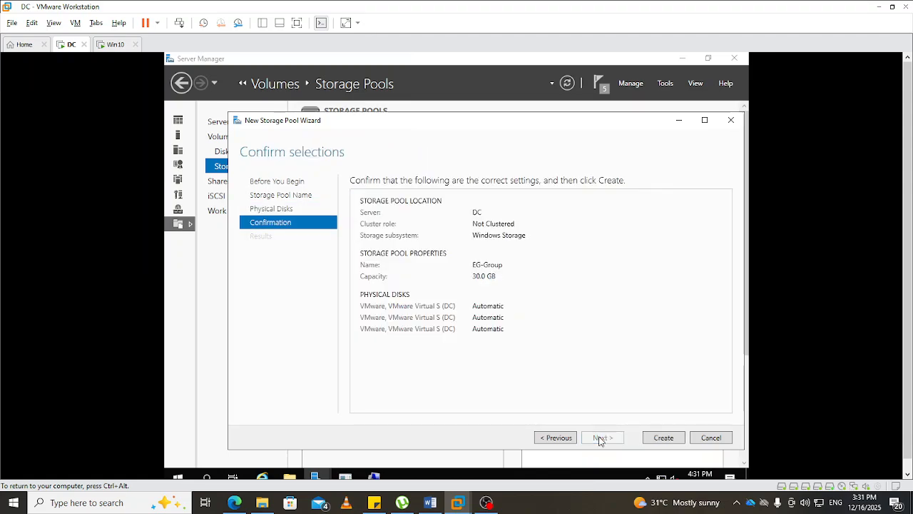
pyautogui.click(663, 439)
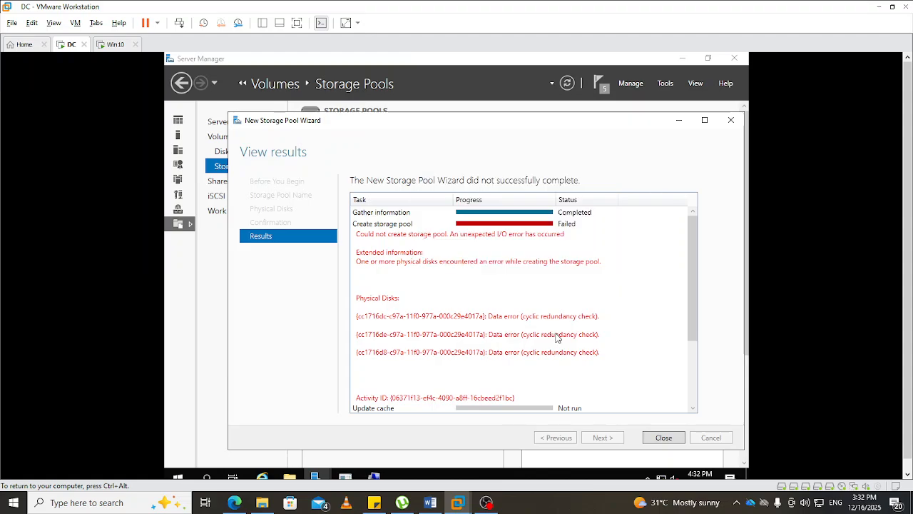
pyautogui.scroll(-1, 557, 339)
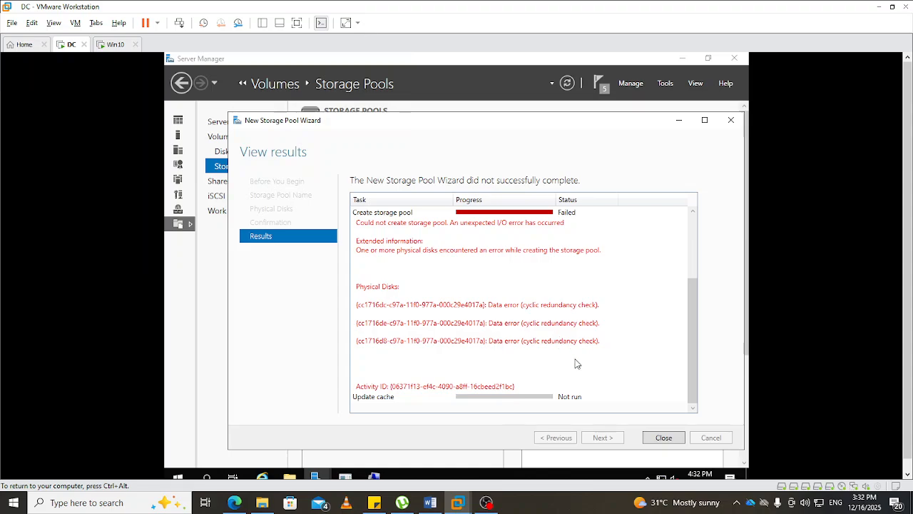
pyautogui.click(664, 437)
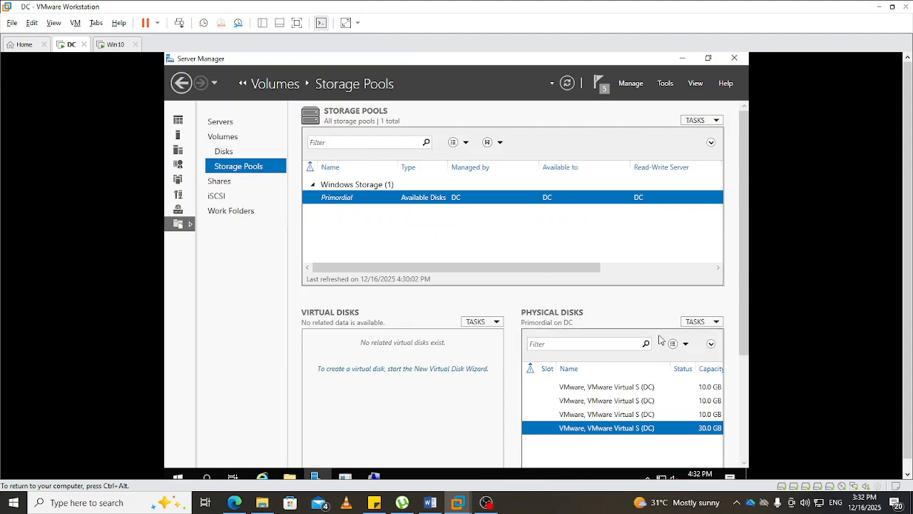
# - Start another new storage pool in the Primordial group and name it DATA
pyautogui.click(713, 325)
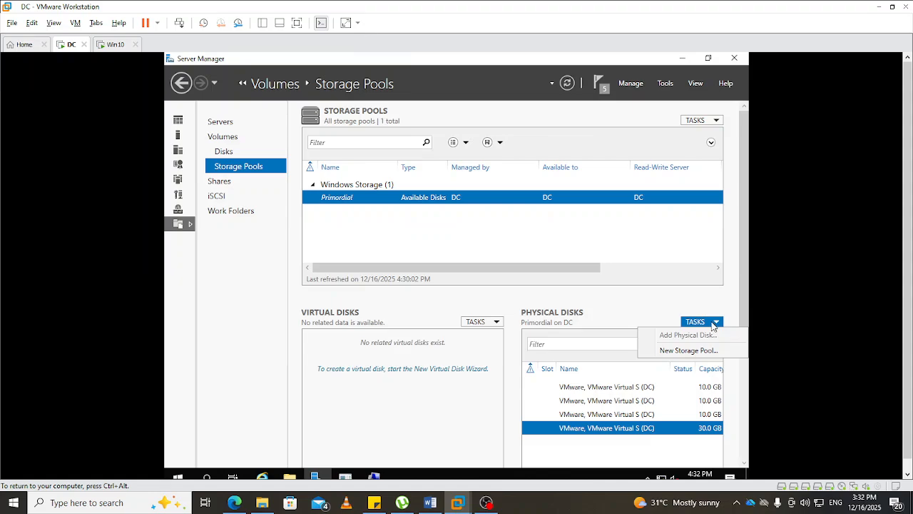
pyautogui.click(634, 303)
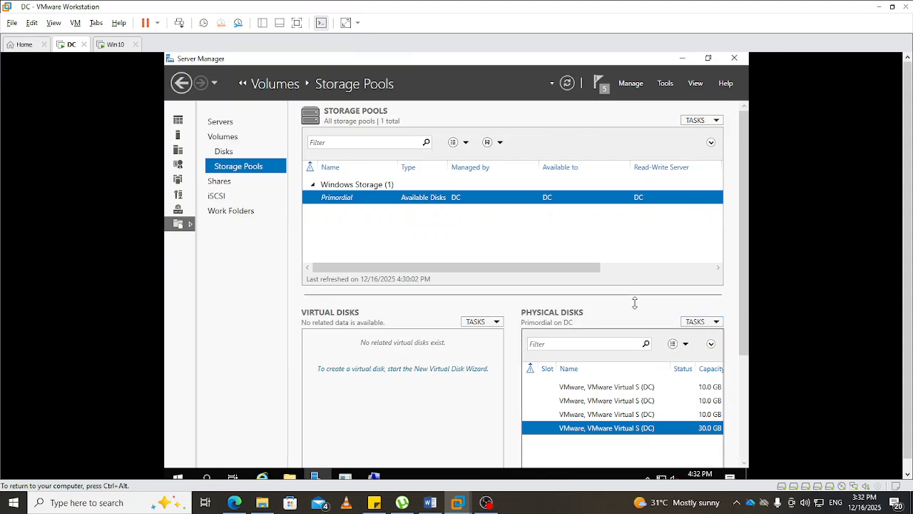
pyautogui.click(715, 122)
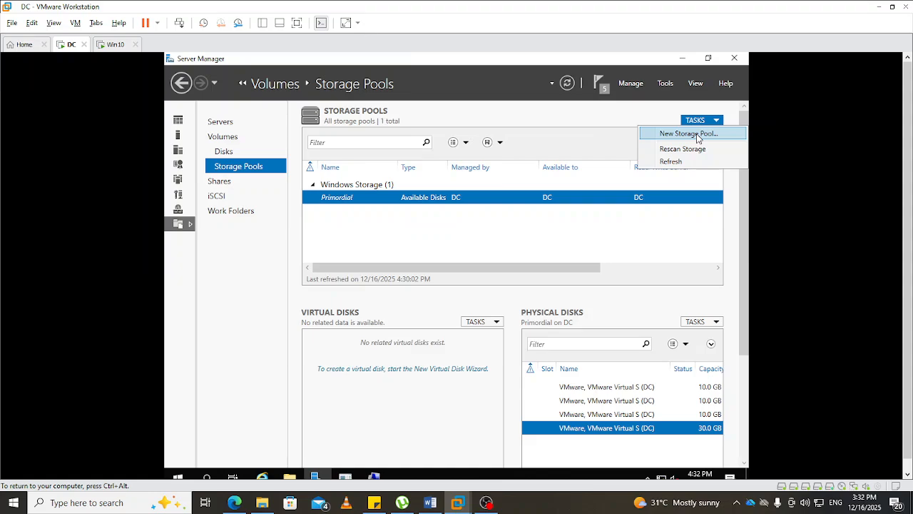
pyautogui.click(688, 134)
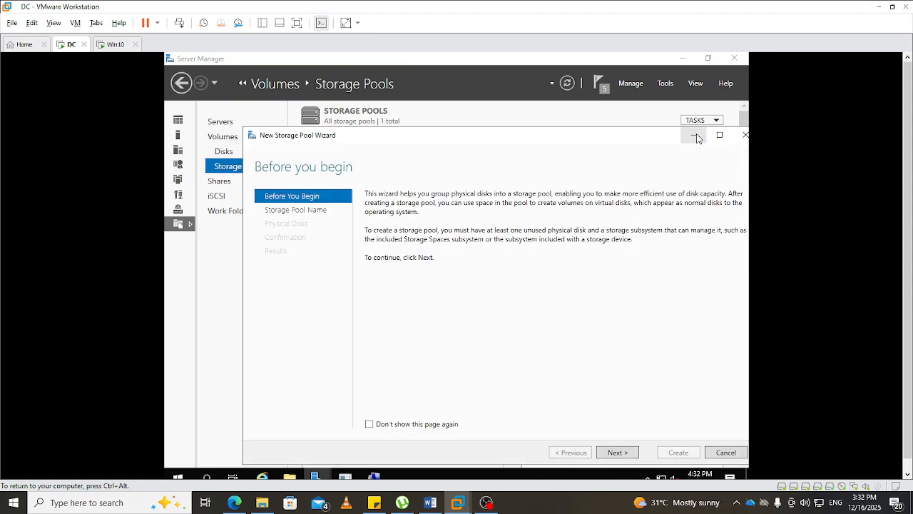
pyautogui.click(617, 452)
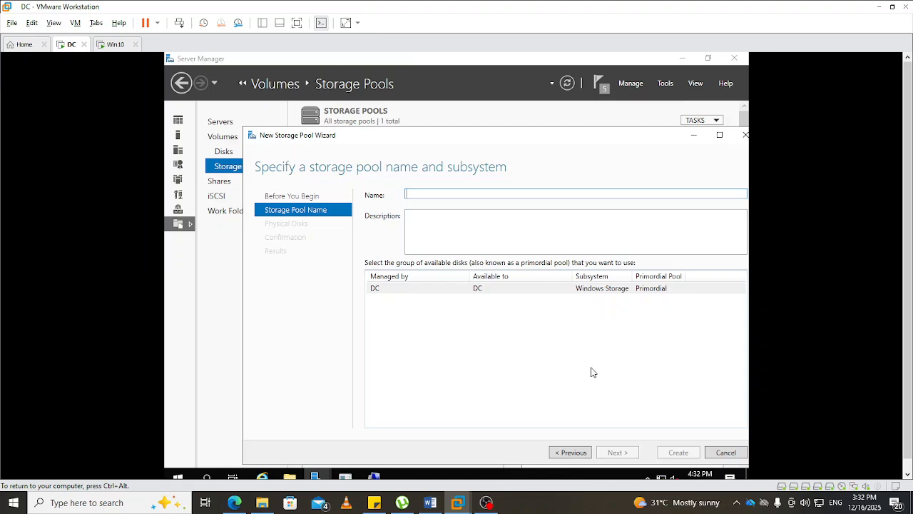
pyautogui.write('DATA')
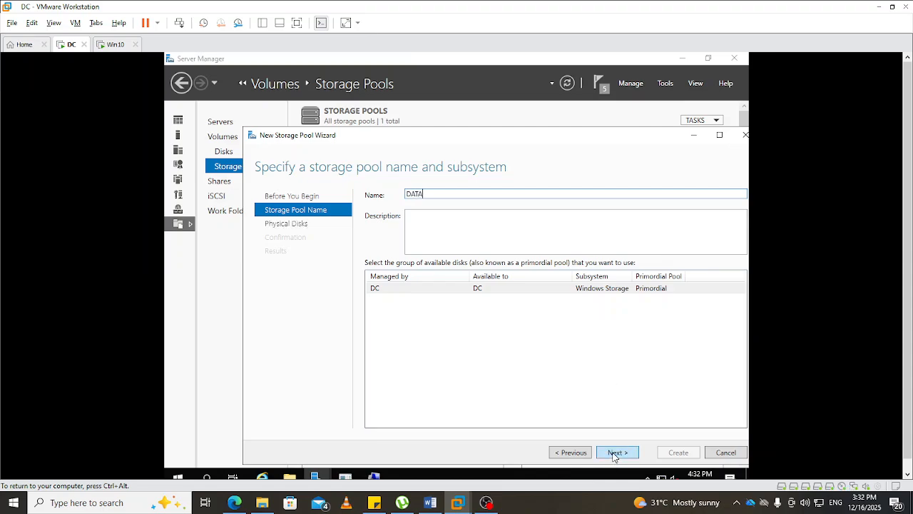
pyautogui.click(616, 452)
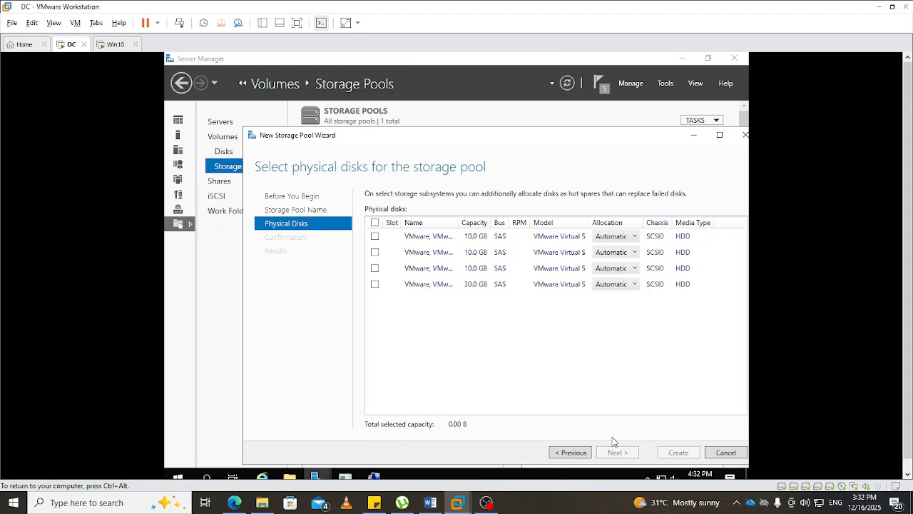
# - Try to create the DATA pool from the three 10 GB physical disks with Automatic allocation, and close the wizard
pyautogui.click(376, 237)
pyautogui.click(376, 252)
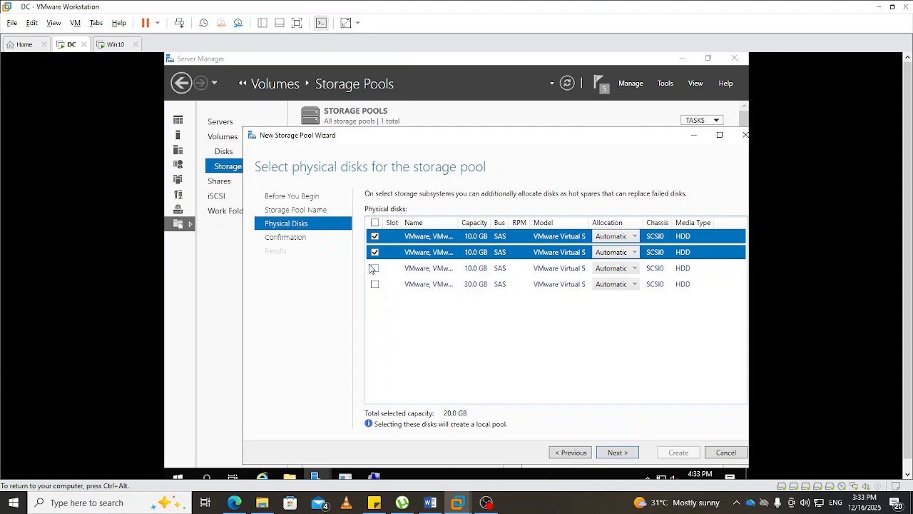
pyautogui.click(375, 269)
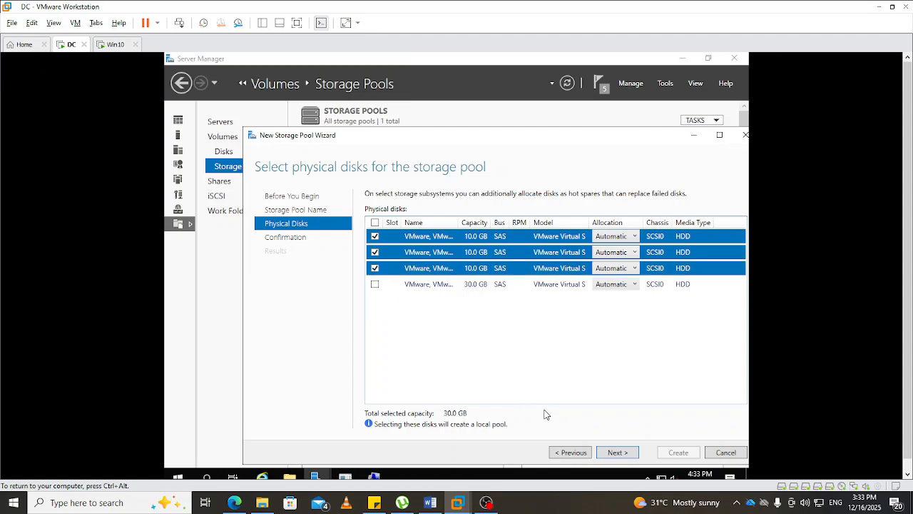
pyautogui.click(618, 453)
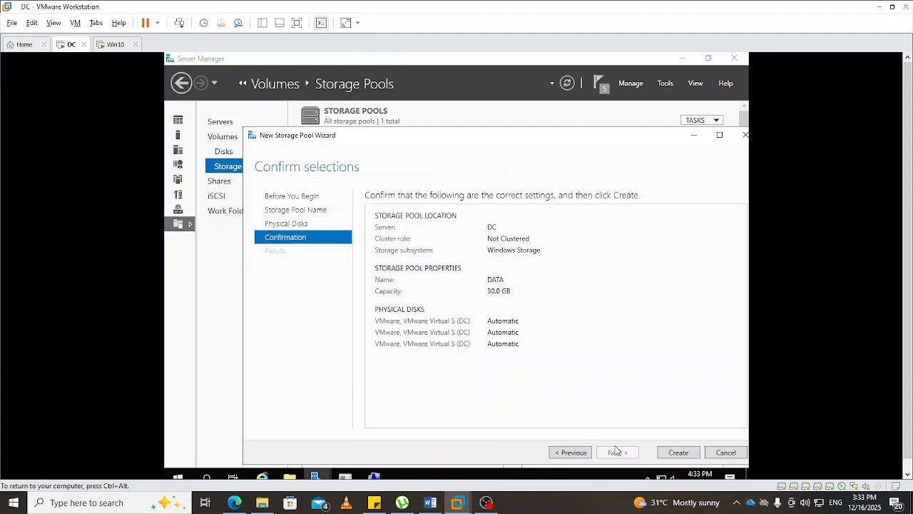
pyautogui.click(671, 455)
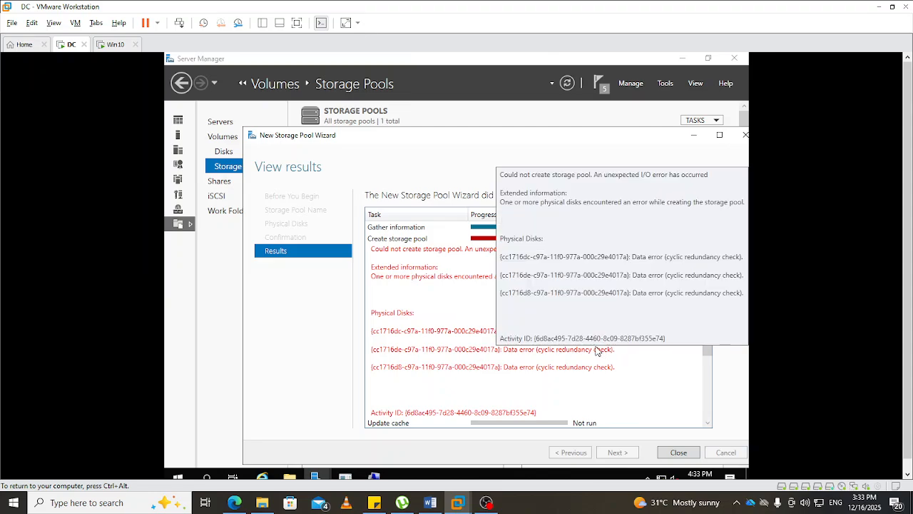
pyautogui.scroll(-1, 598, 375)
pyautogui.scroll(1, 599, 387)
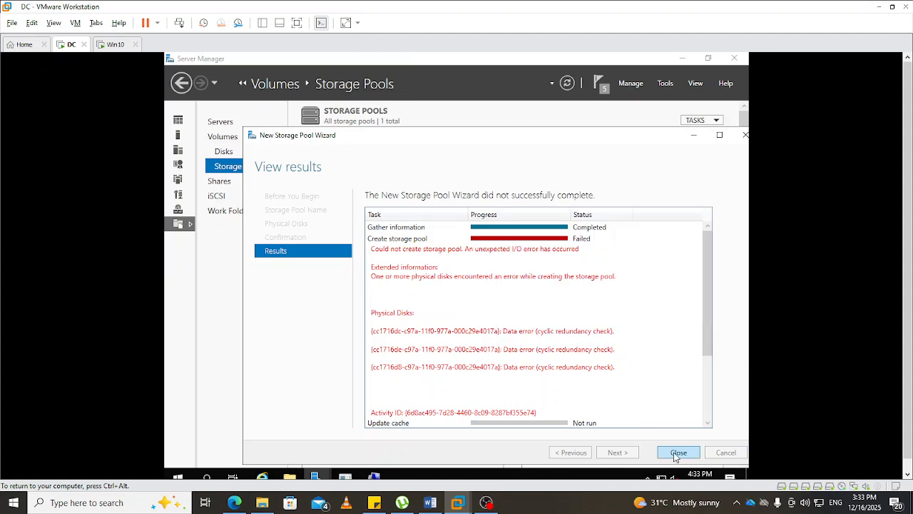
pyautogui.click(677, 453)
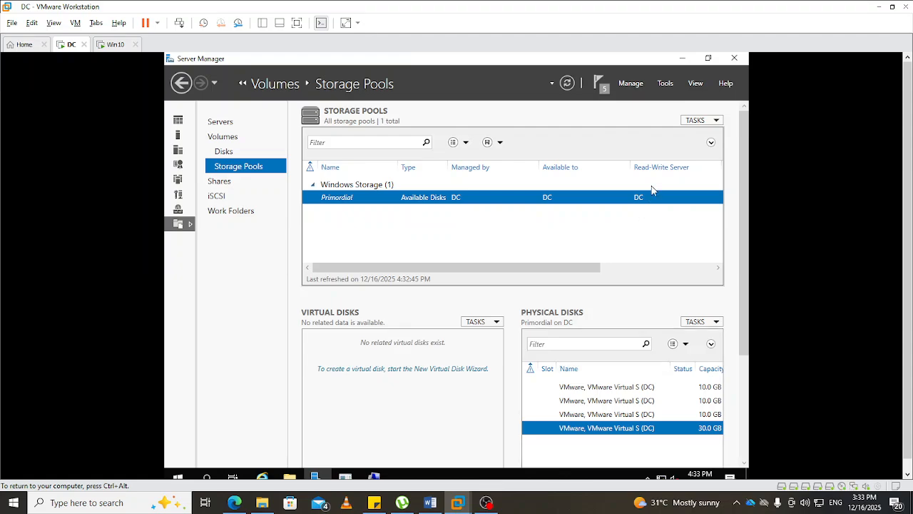
# - Return to Disk Management in Computer Management and delete New Volume (F:) on Disk 2, forcing the deletion
pyautogui.click(374, 477)
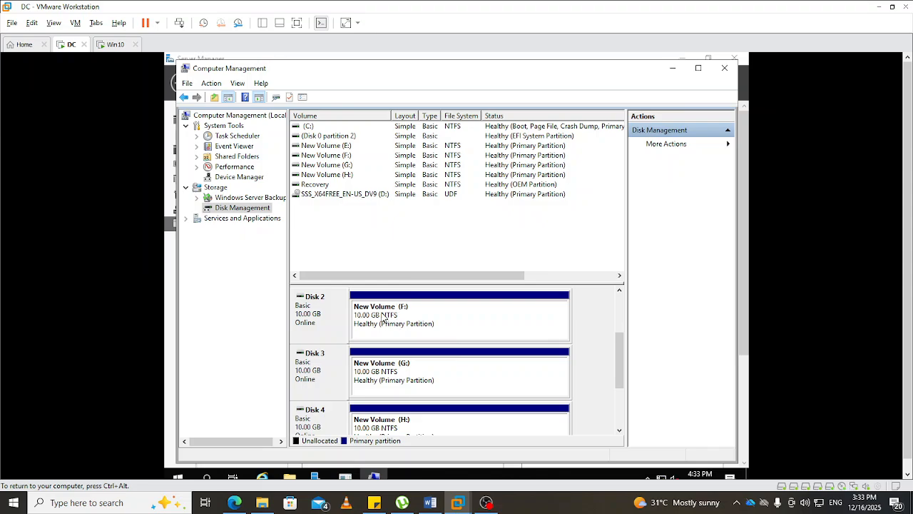
pyautogui.rightClick(416, 306)
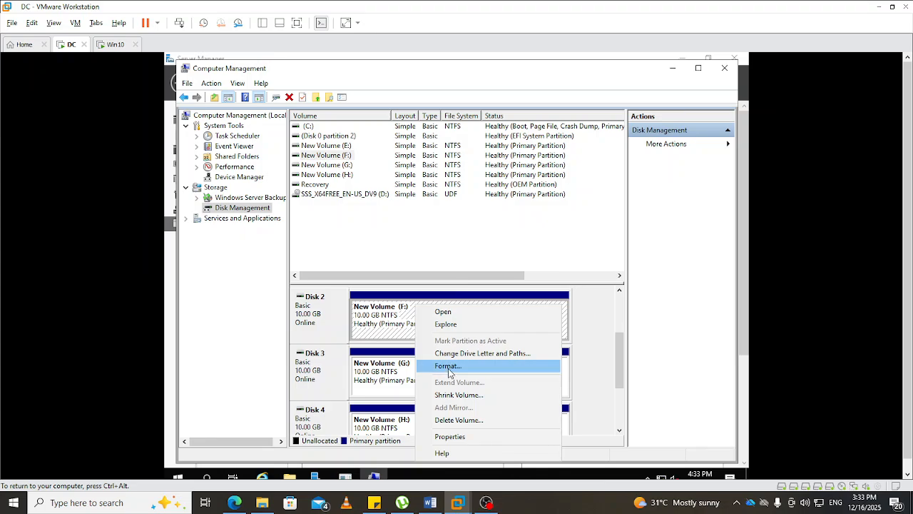
pyautogui.click(459, 420)
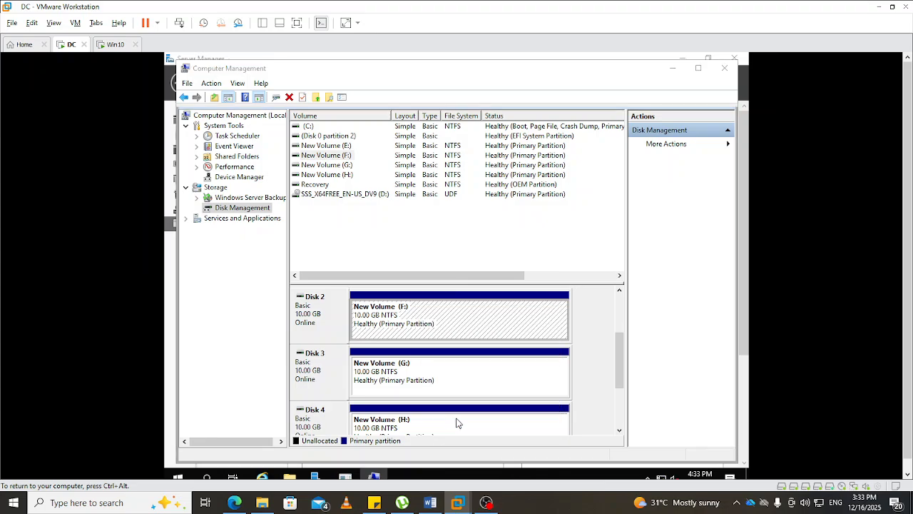
pyautogui.click(501, 307)
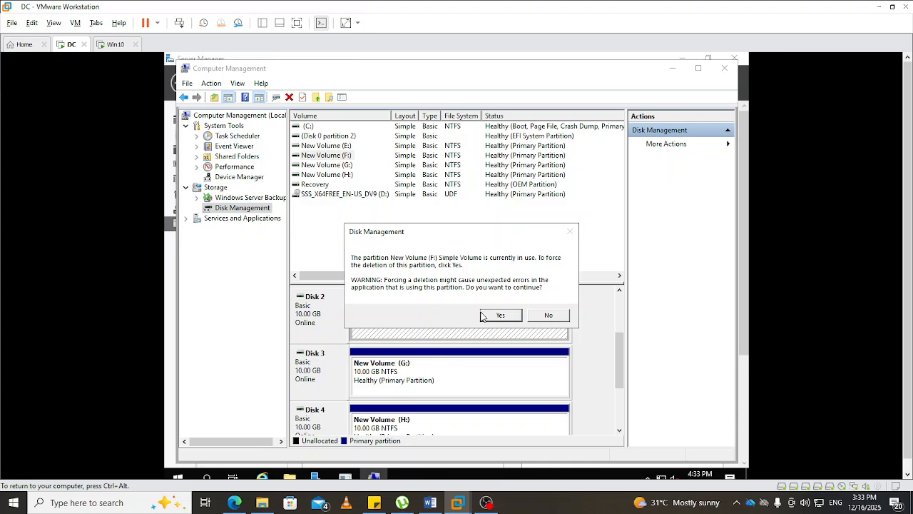
pyautogui.click(500, 315)
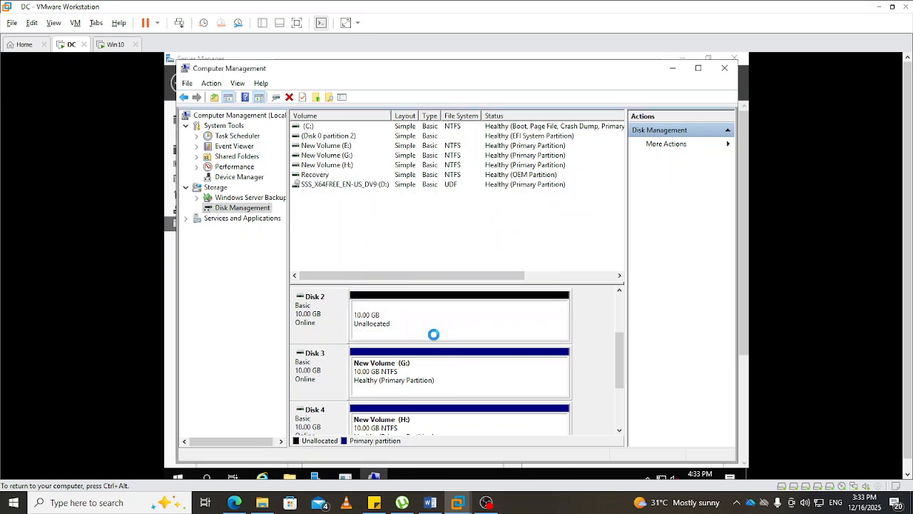
# - Delete New Volume (G:) on Disk 3, forcing the deletion
pyautogui.rightClick(432, 378)
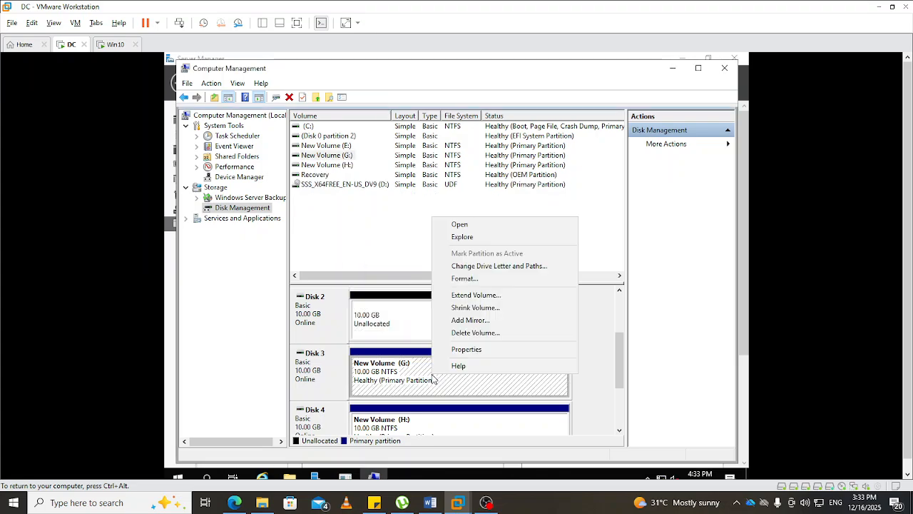
pyautogui.click(471, 332)
pyautogui.click(501, 307)
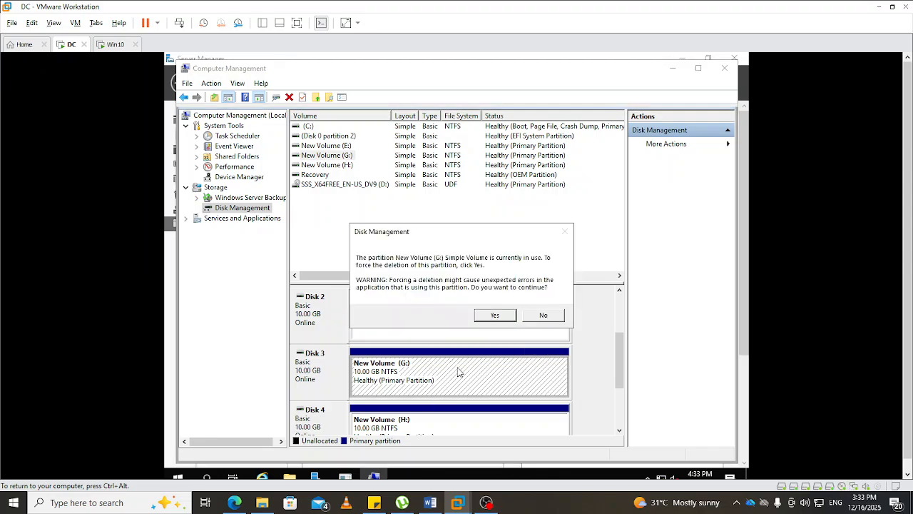
pyautogui.click(509, 317)
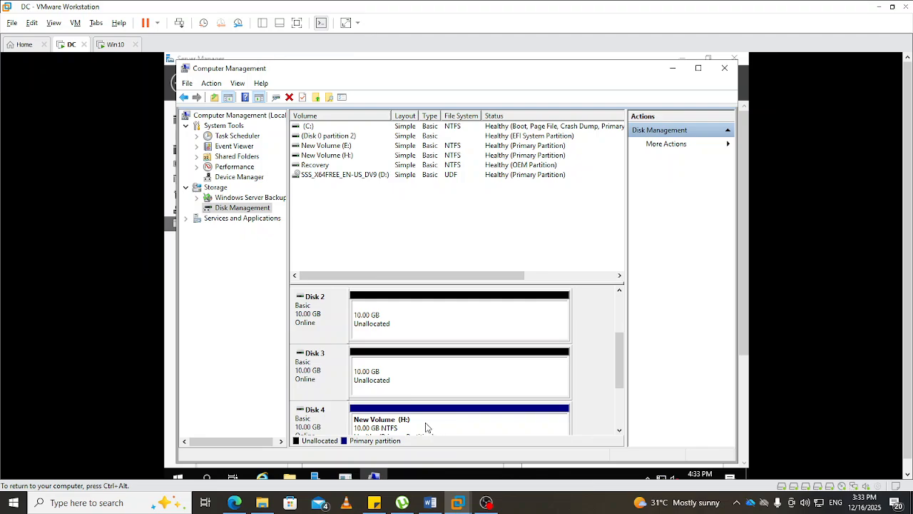
# - Delete New Volume (H:) on Disk 4, forcing the deletion
pyautogui.rightClick(427, 426)
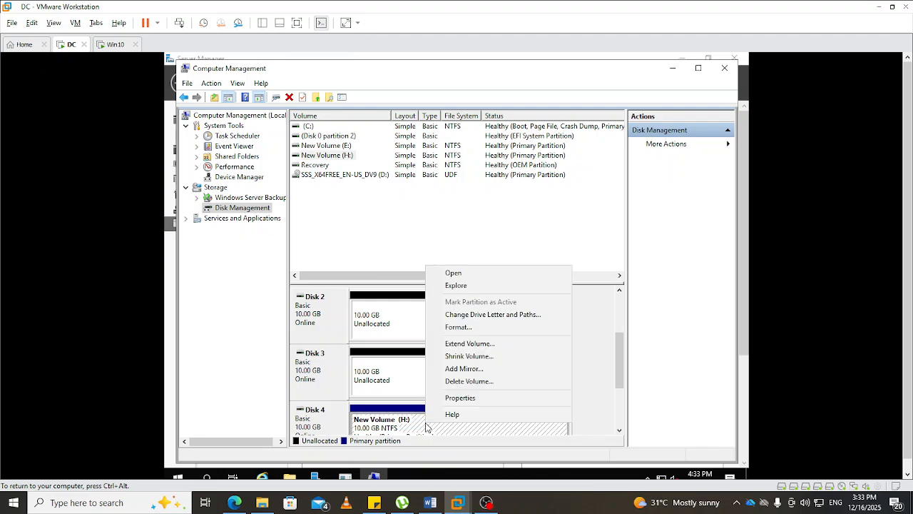
pyautogui.click(468, 383)
pyautogui.click(500, 307)
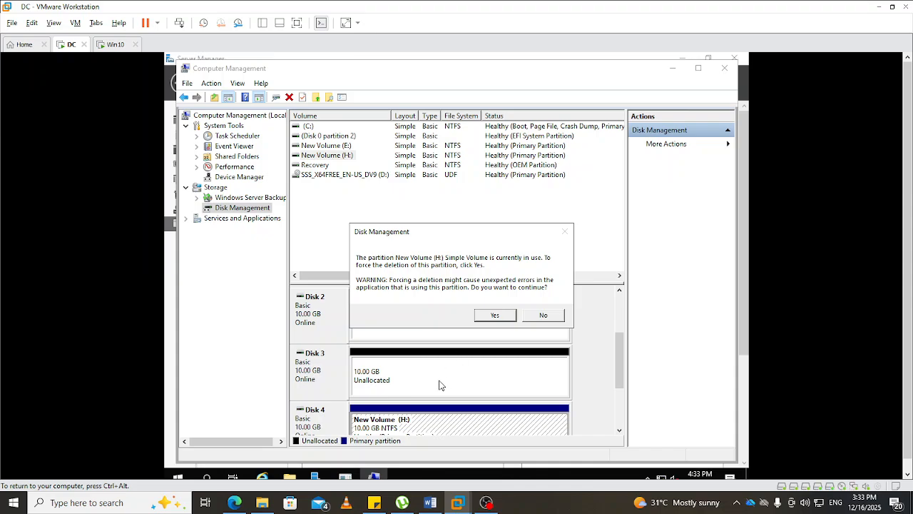
pyautogui.click(497, 315)
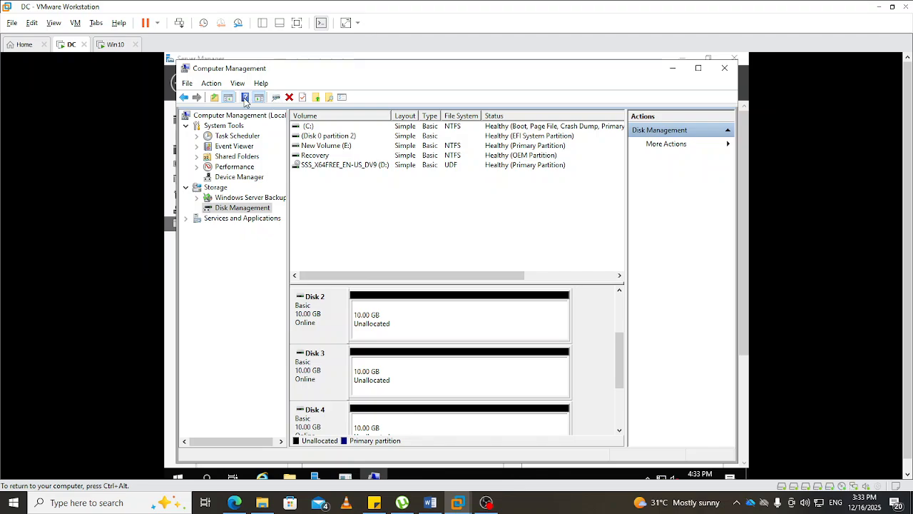
# - Refresh Disk Management, then return to Server Manager and refresh the Storage Pools page
pyautogui.click(189, 86)
pyautogui.moveTo(211, 84)
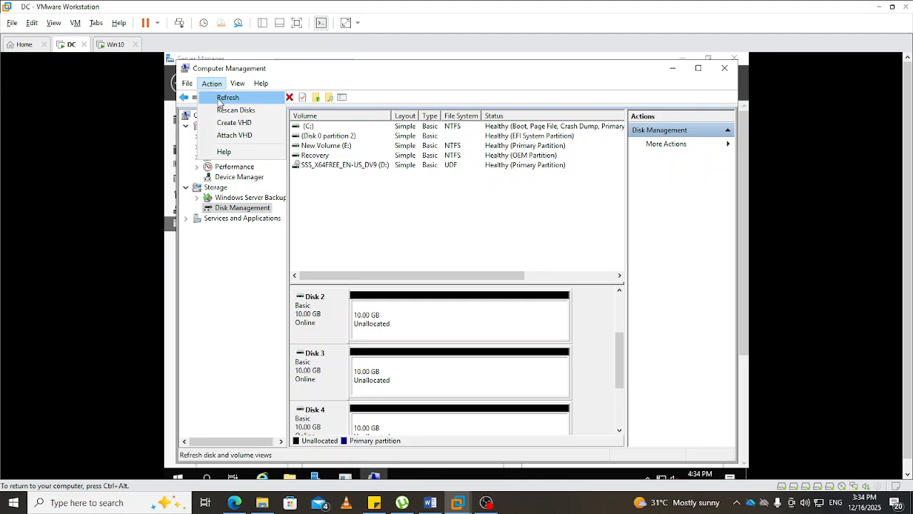
pyautogui.click(222, 98)
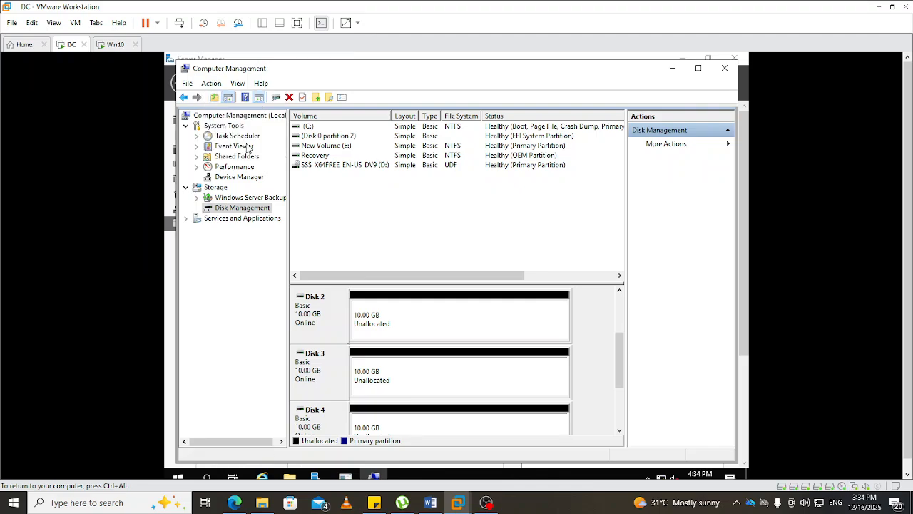
pyautogui.click(670, 69)
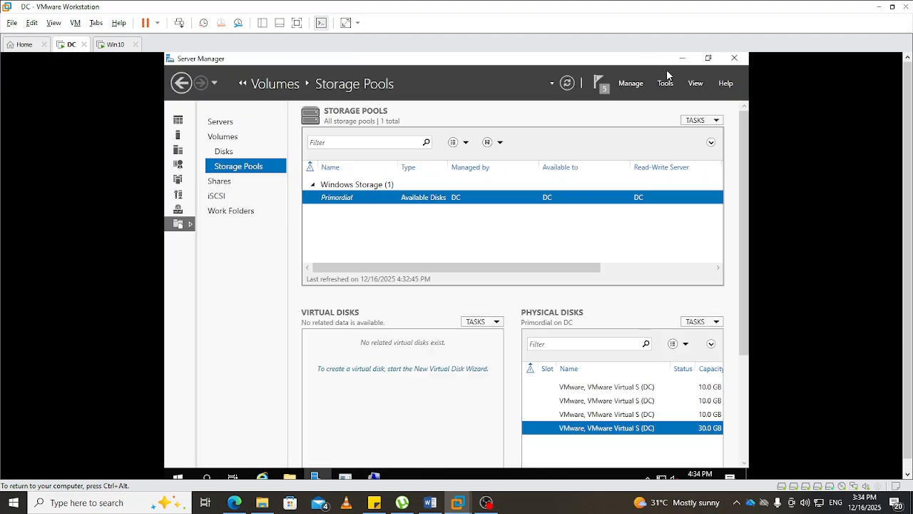
pyautogui.click(568, 82)
pyautogui.click(567, 83)
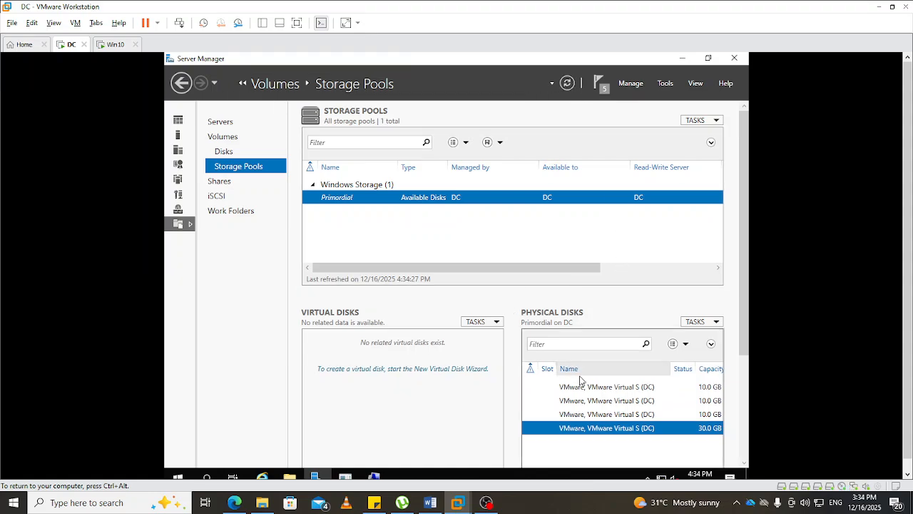
# - Start a new storage pool in the Primordial group and name it EG-Group
pyautogui.click(717, 122)
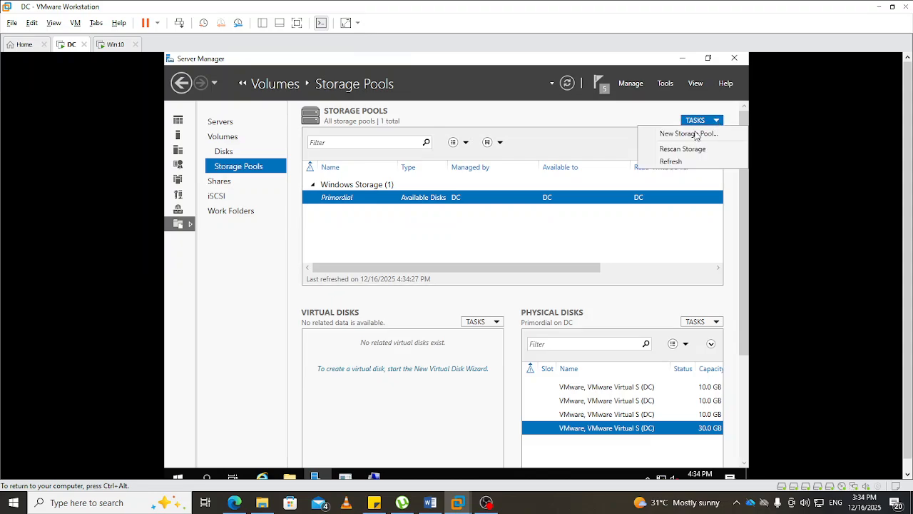
pyautogui.click(684, 135)
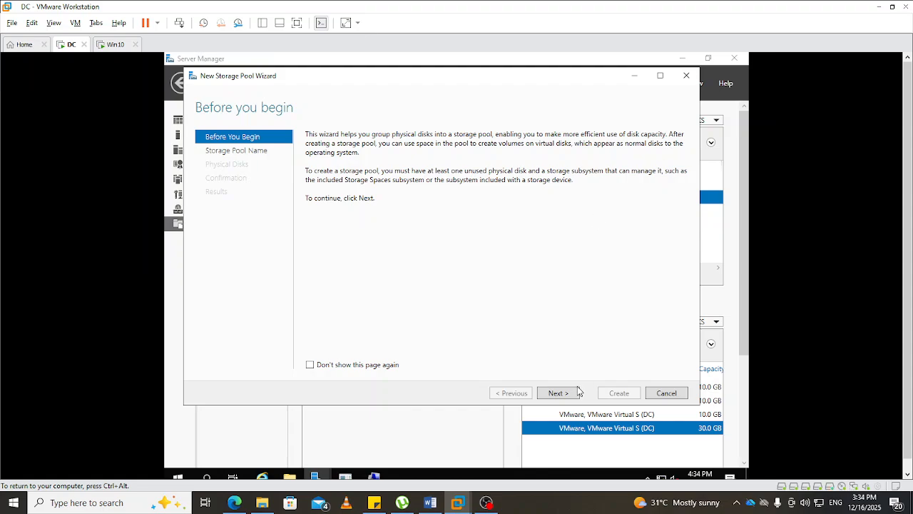
pyautogui.click(567, 395)
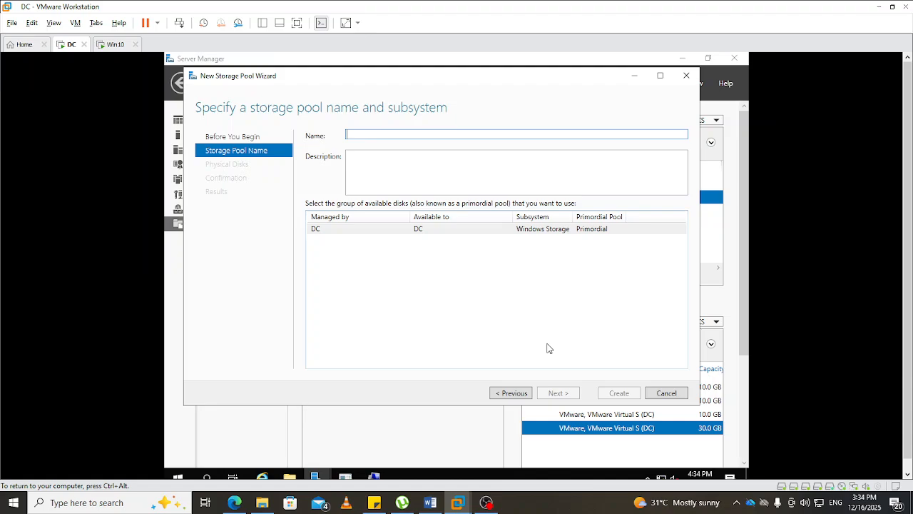
pyautogui.write('E')
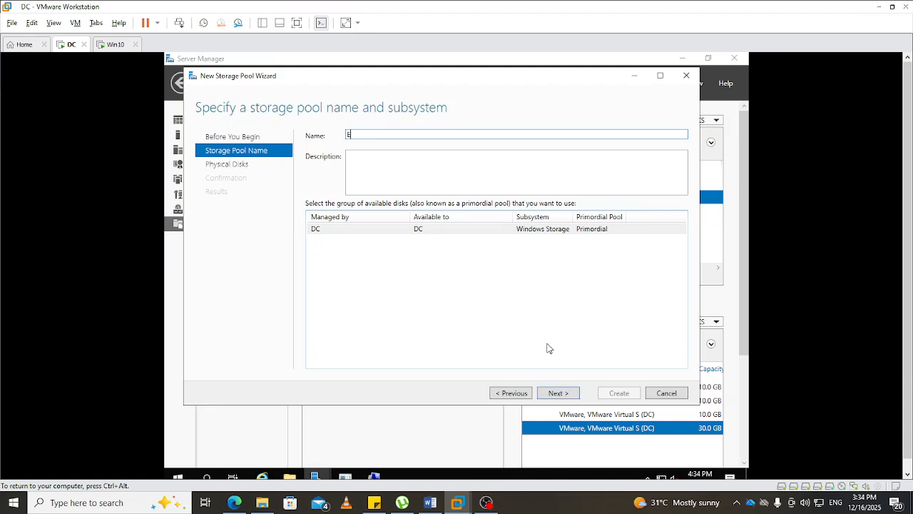
pyautogui.write('G-Group')
pyautogui.click(557, 393)
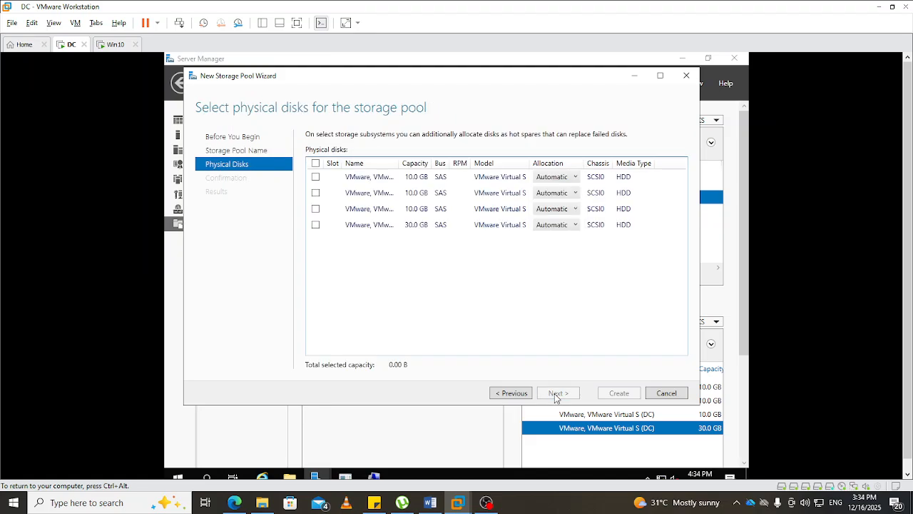
# - Create the EG-Group pool from the three 10 GB physical disks with Automatic allocation, and close the wizard
pyautogui.click(315, 177)
pyautogui.click(315, 192)
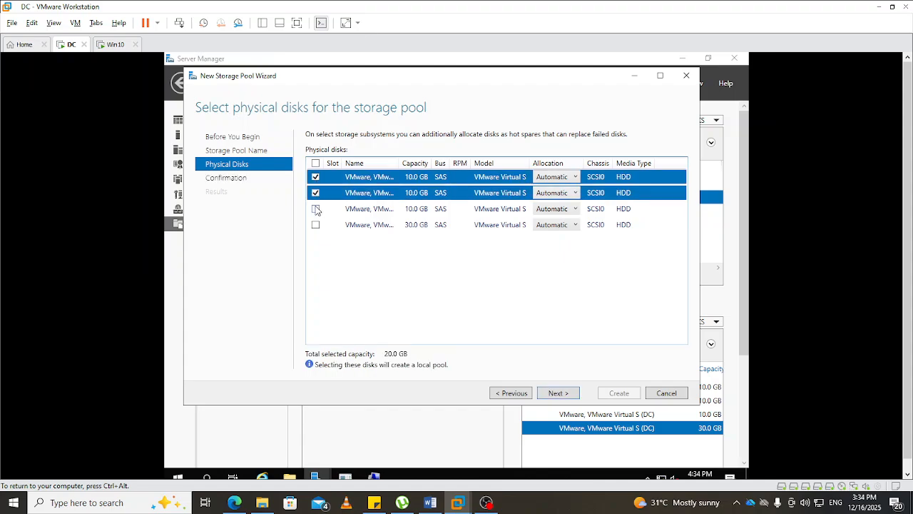
pyautogui.click(315, 209)
pyautogui.click(549, 393)
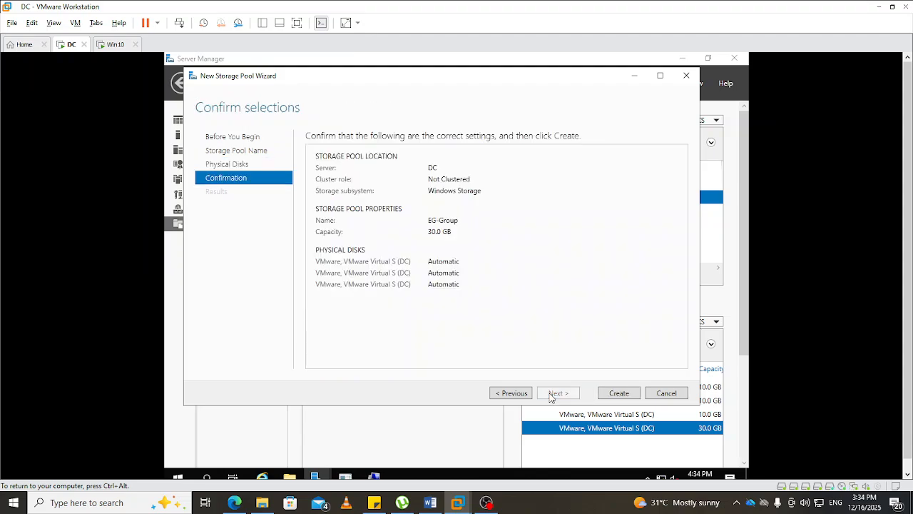
pyautogui.click(611, 397)
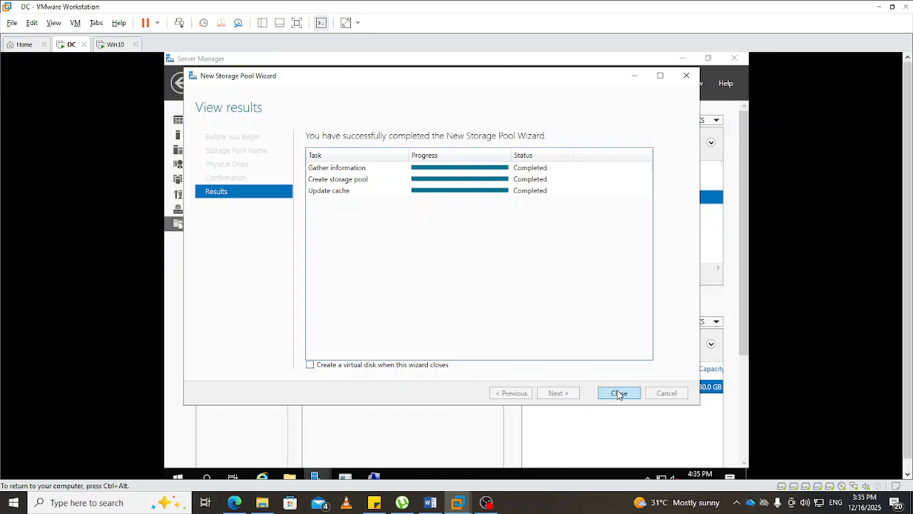
pyautogui.click(618, 393)
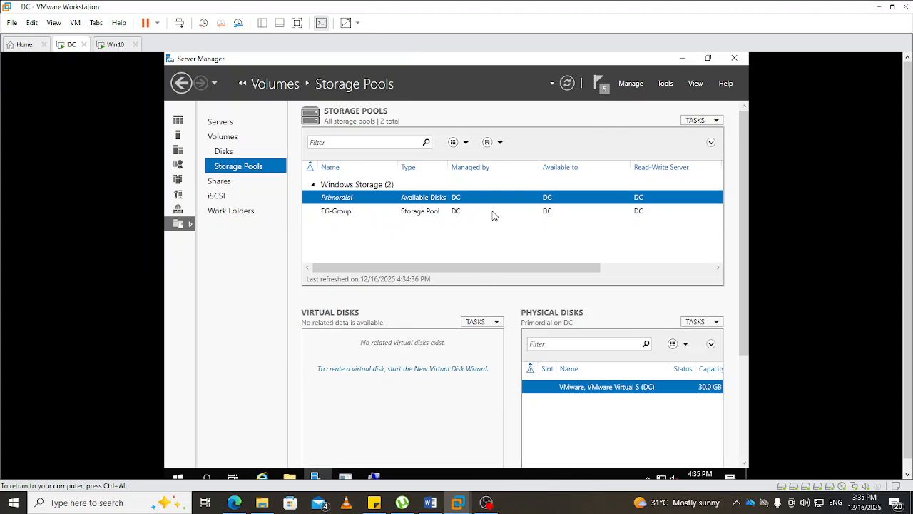
# - Start a new virtual disk in the EG-Group storage pool
pyautogui.click(342, 216)
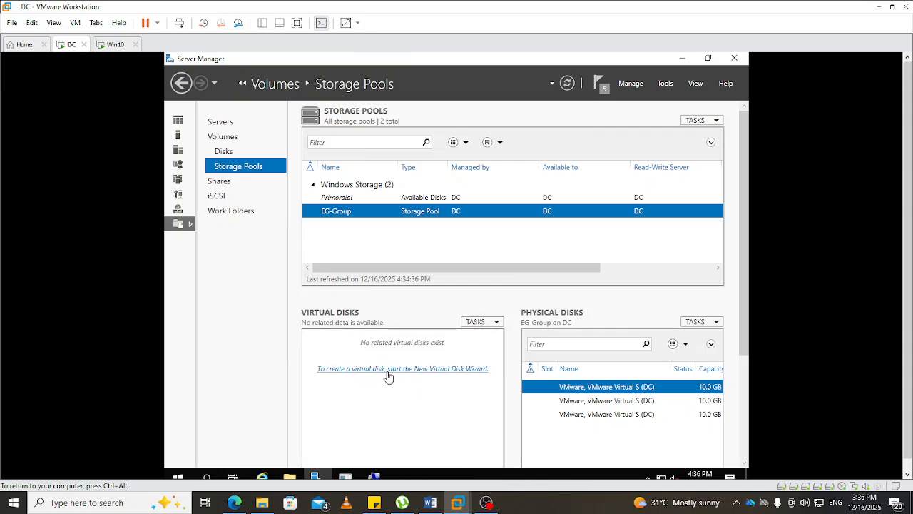
pyautogui.click(494, 325)
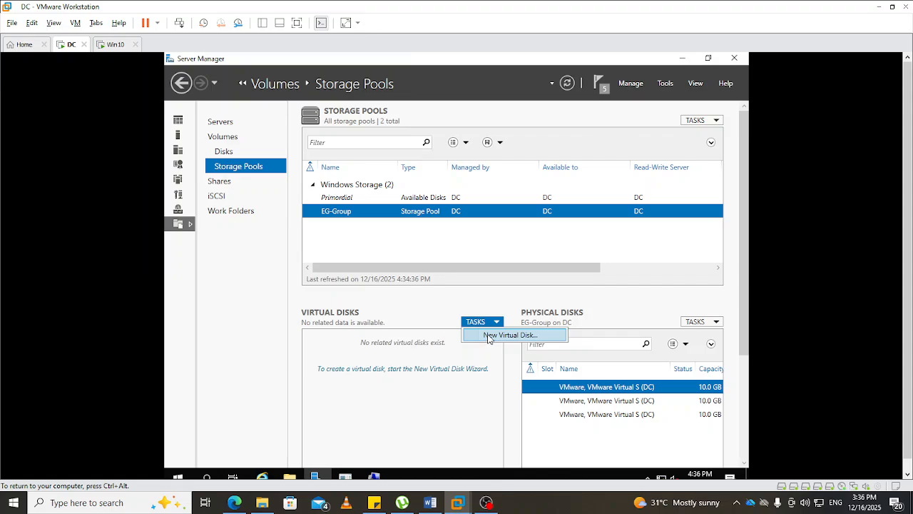
pyautogui.click(490, 338)
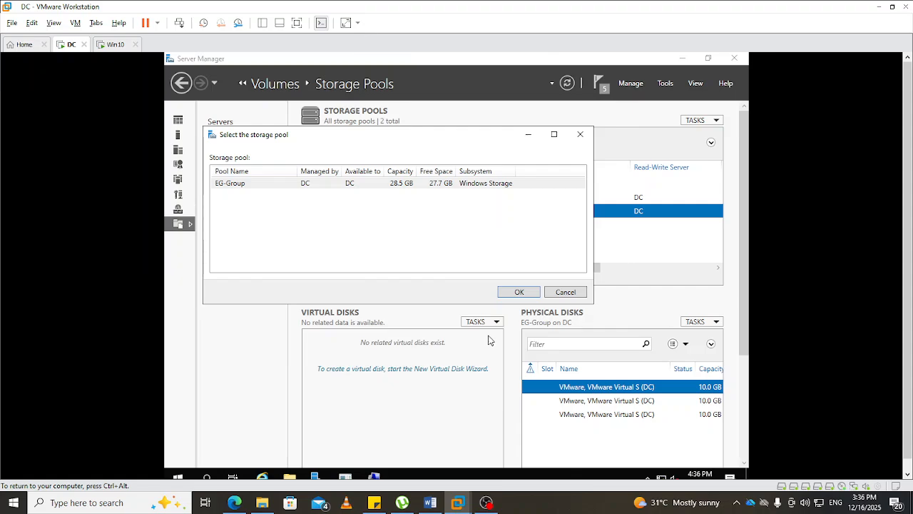
pyautogui.click(234, 185)
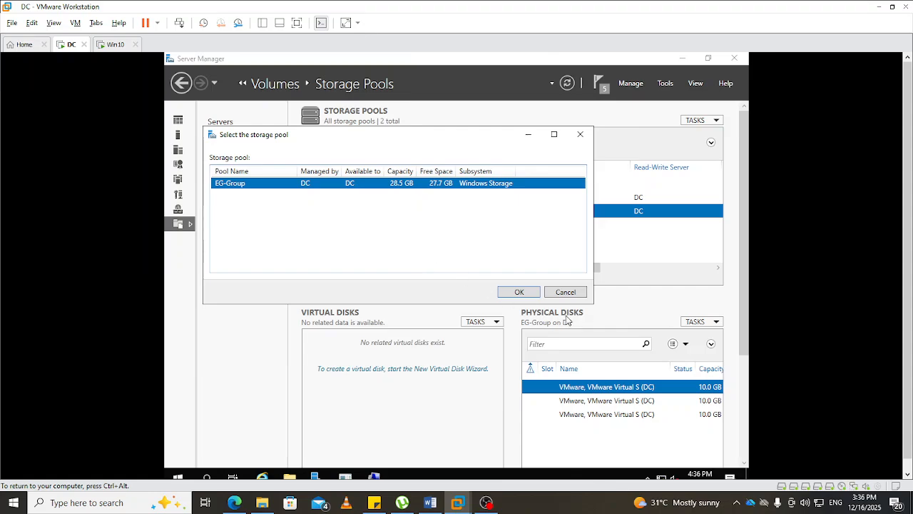
pyautogui.click(519, 293)
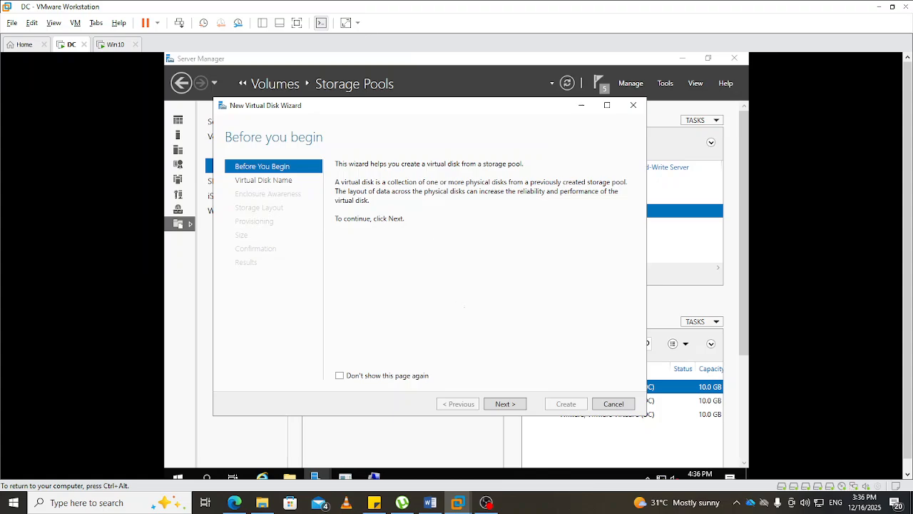
# - Name the virtual disk EG-DATA-1
pyautogui.click(505, 404)
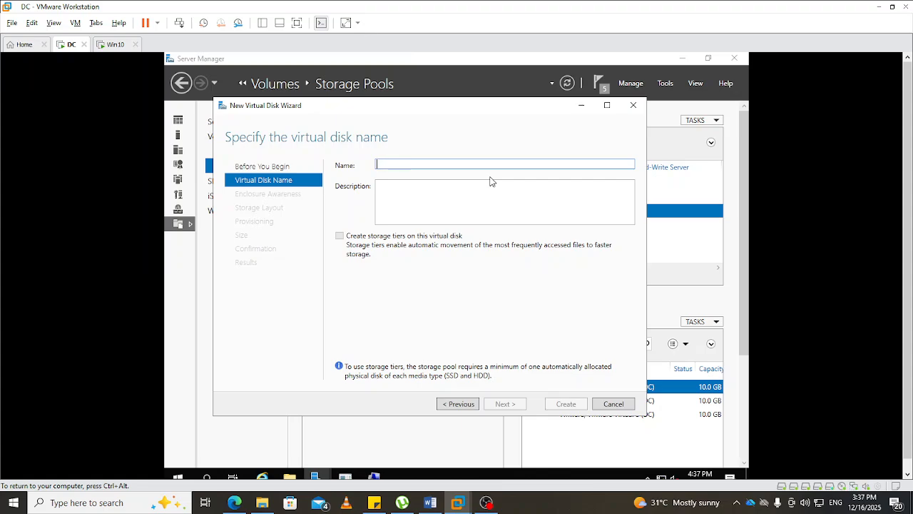
pyautogui.write('E')
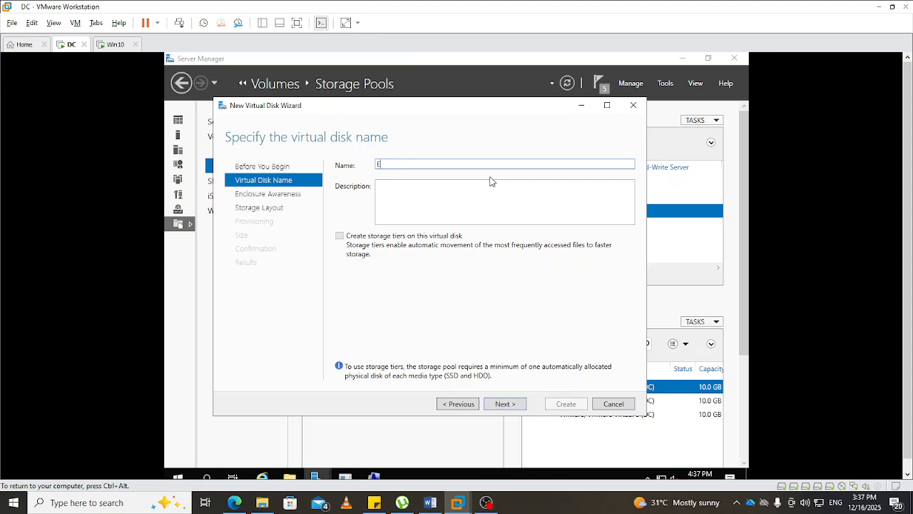
pyautogui.write('G-DATA-1')
pyautogui.click(505, 404)
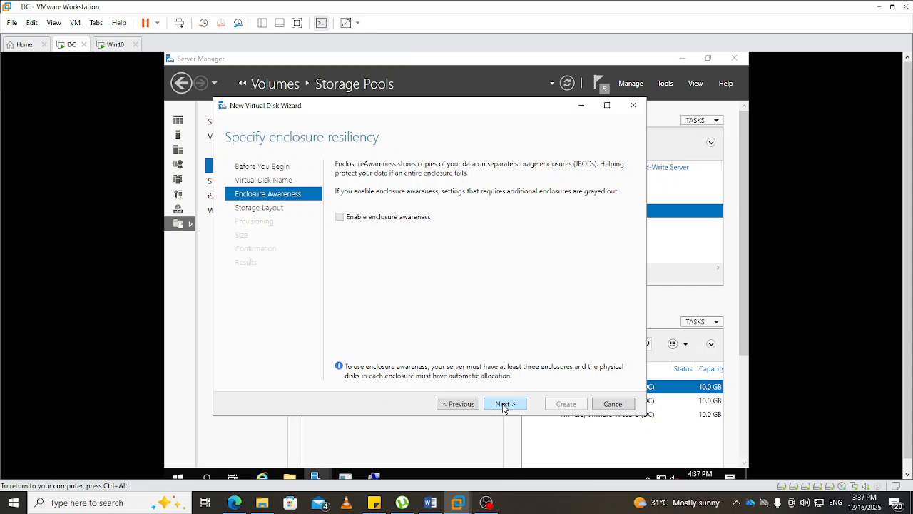
# - Leave enclosure awareness off, review the Mirror and Parity layouts, and choose the Simple storage layout
pyautogui.click(504, 404)
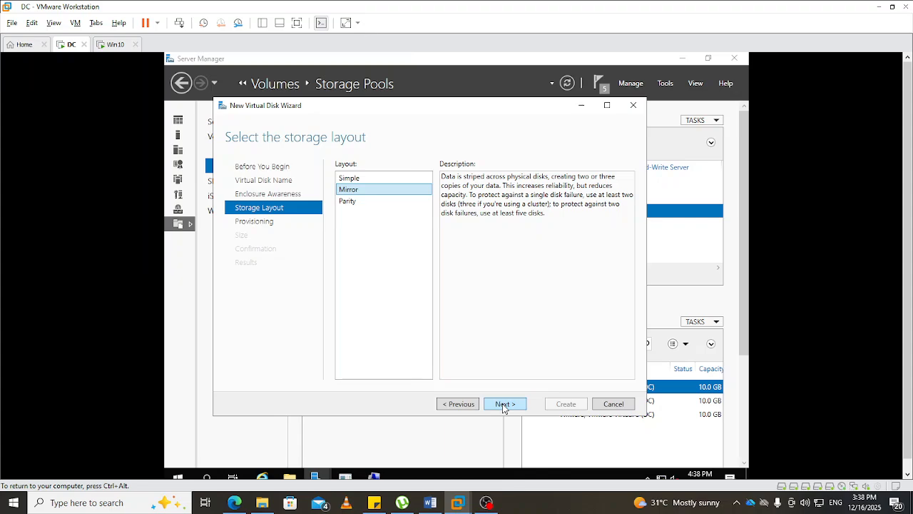
pyautogui.click(356, 180)
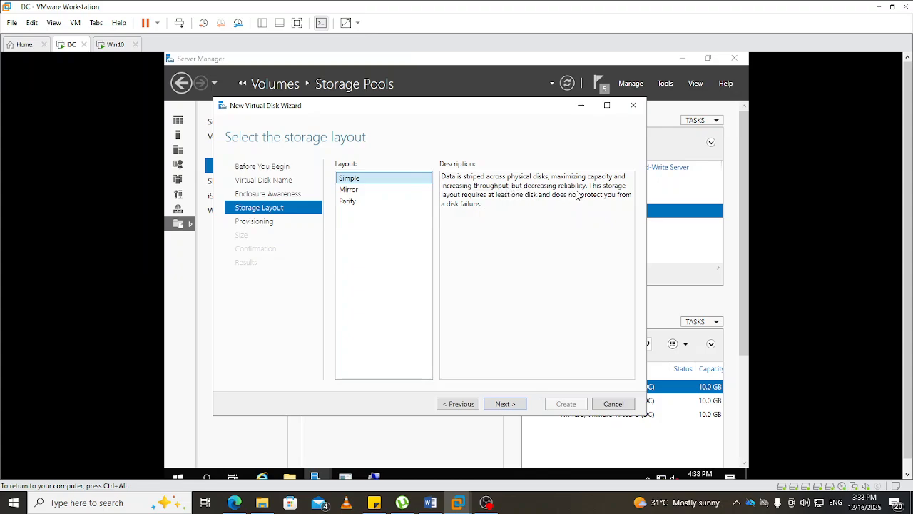
pyautogui.click(370, 191)
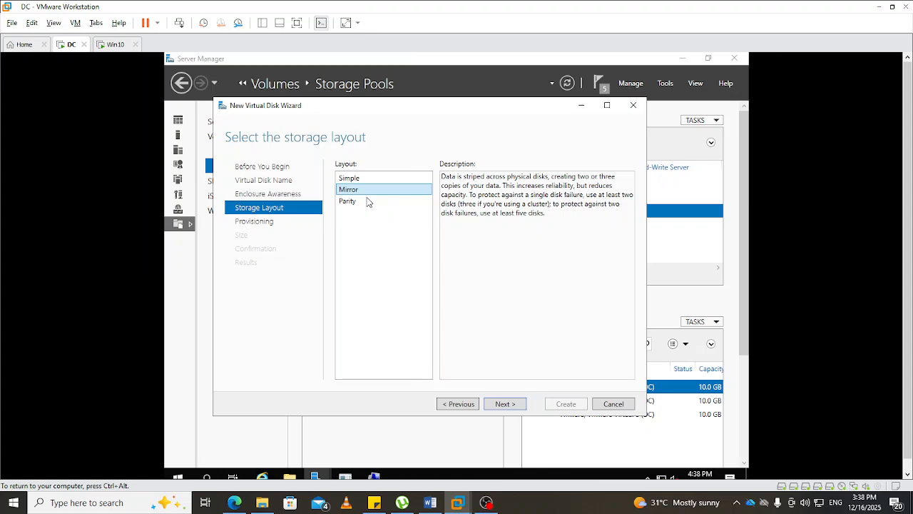
pyautogui.click(365, 204)
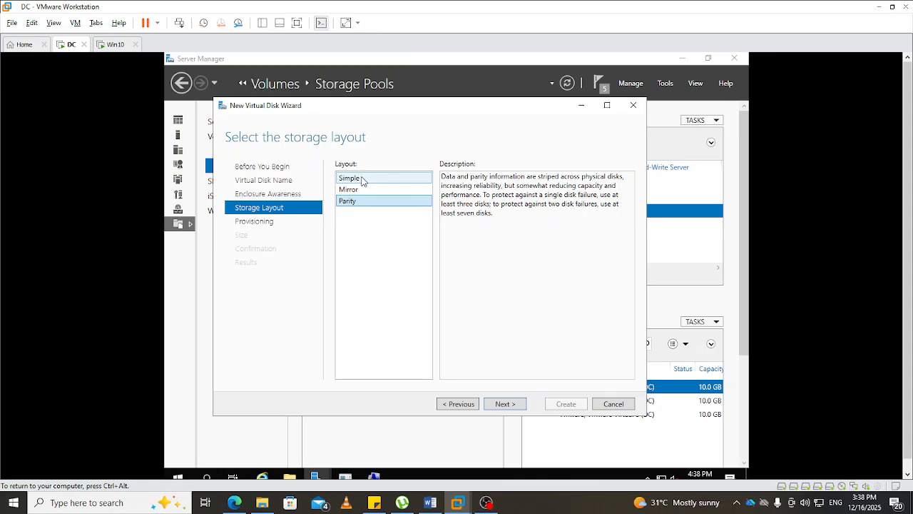
pyautogui.click(361, 179)
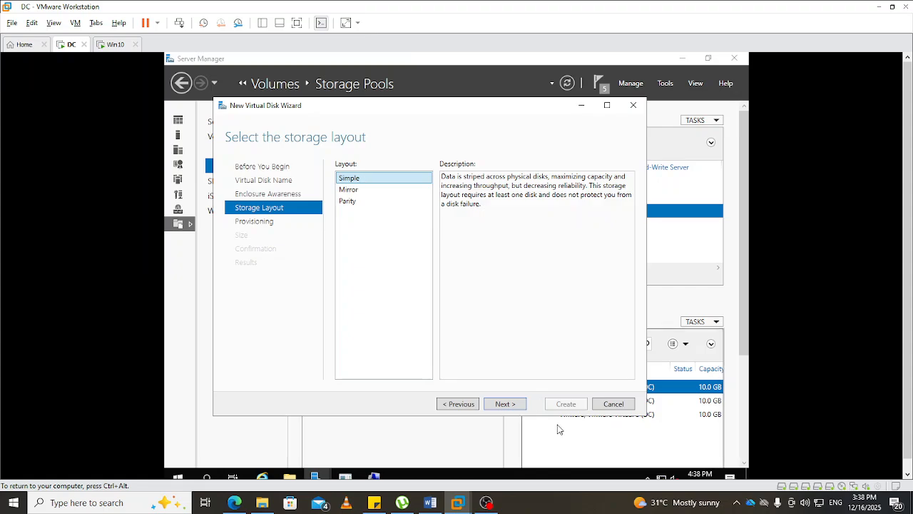
pyautogui.click(504, 404)
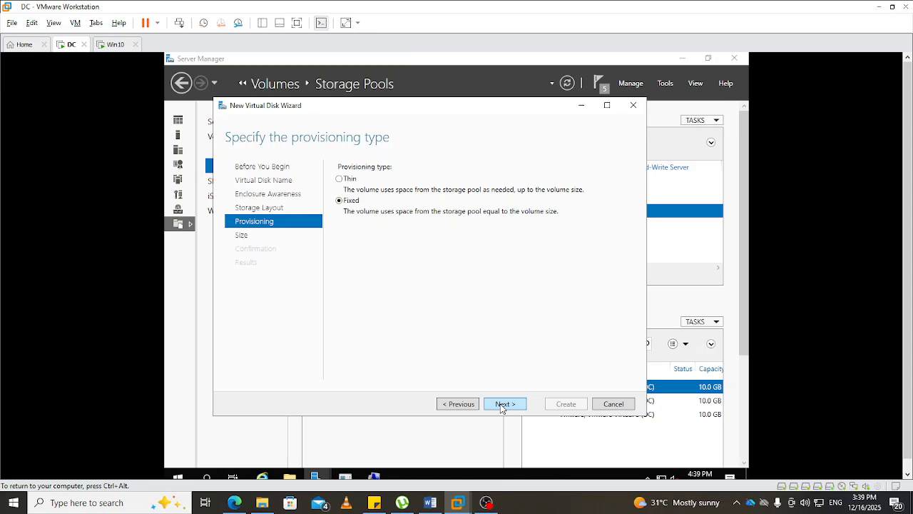
# - Keep Fixed provisioning and set the virtual disk's size to 15 GB
pyautogui.click(504, 404)
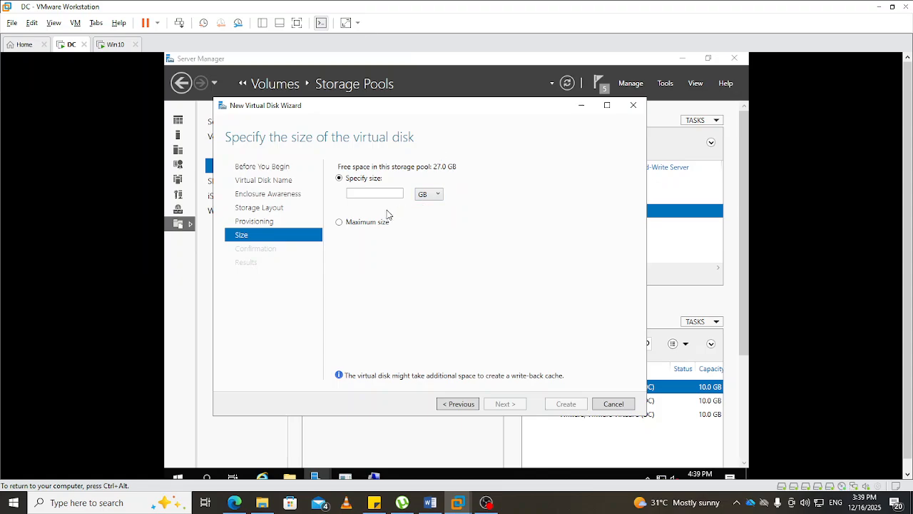
pyautogui.click(375, 196)
pyautogui.write('15')
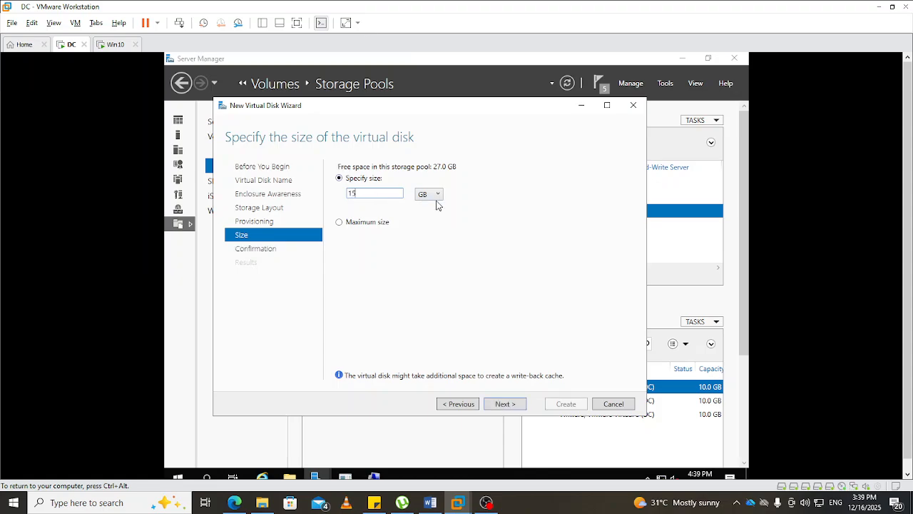
pyautogui.click(436, 196)
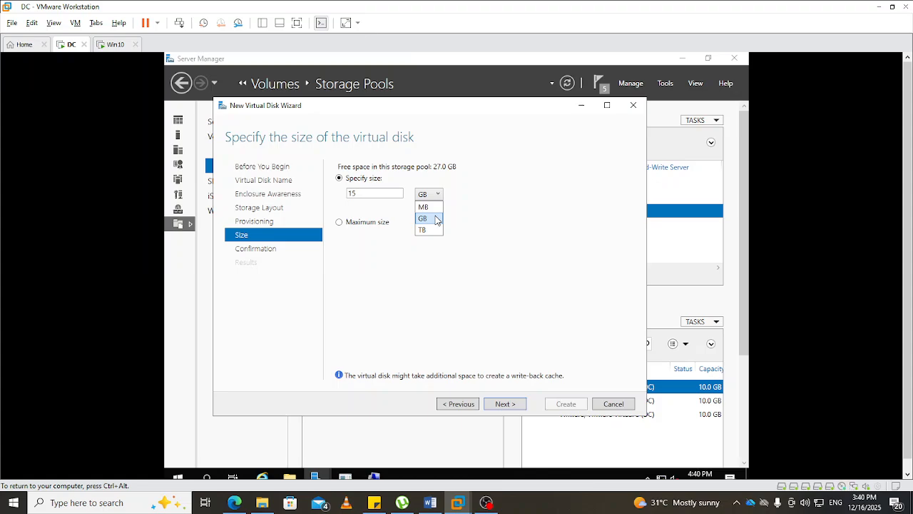
pyautogui.click(437, 220)
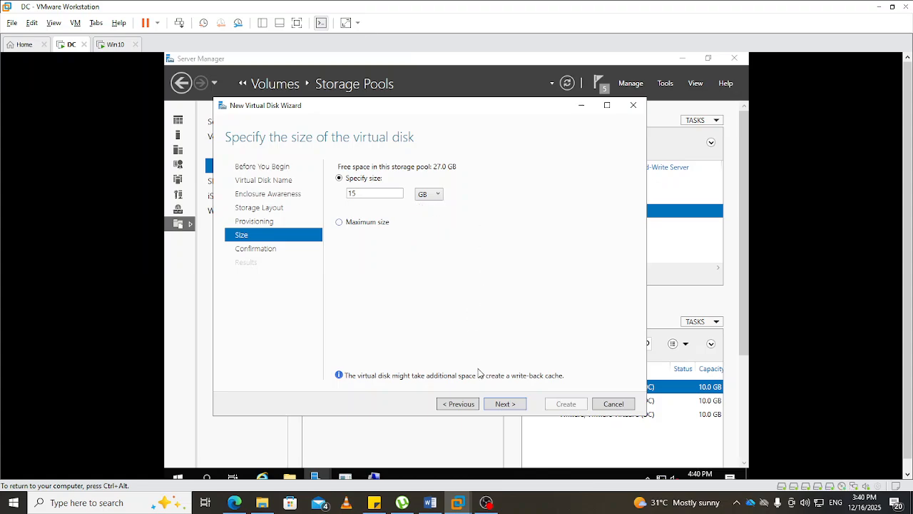
# - Create the EG-DATA-1 virtual disk with the chosen settings and continue directly to creating a volume on it
pyautogui.click(501, 404)
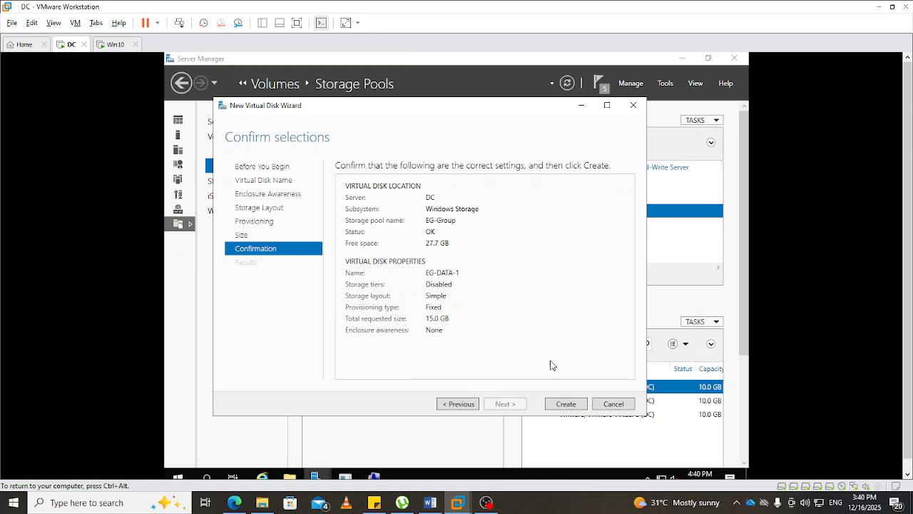
pyautogui.click(566, 405)
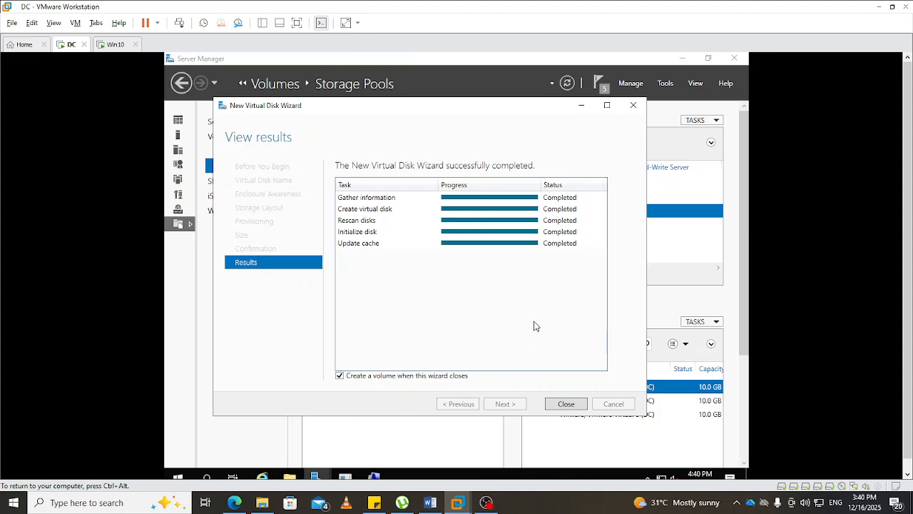
pyautogui.click(564, 406)
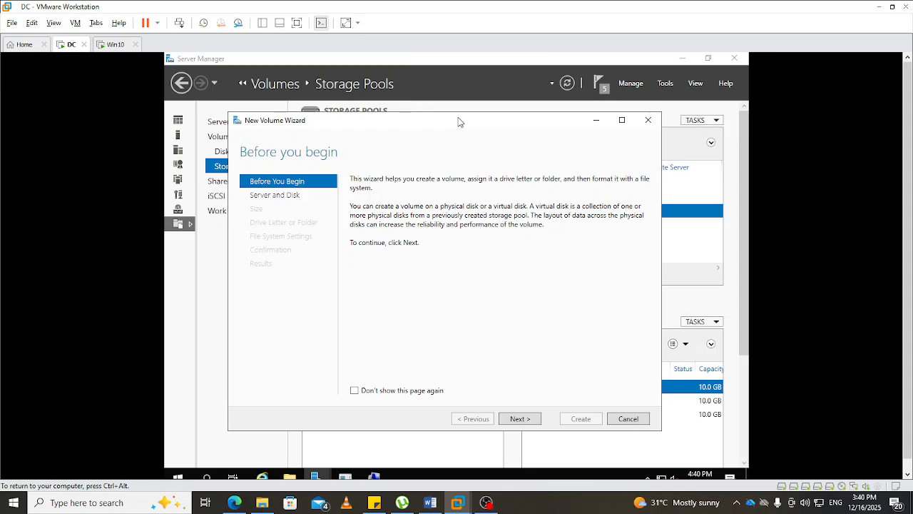
# - Place the new volume on Disk 5 (EG-DATA-1) of the DC server and keep the full 15.0 GB size
pyautogui.moveTo(457, 122); pyautogui.dragTo(481, 107)
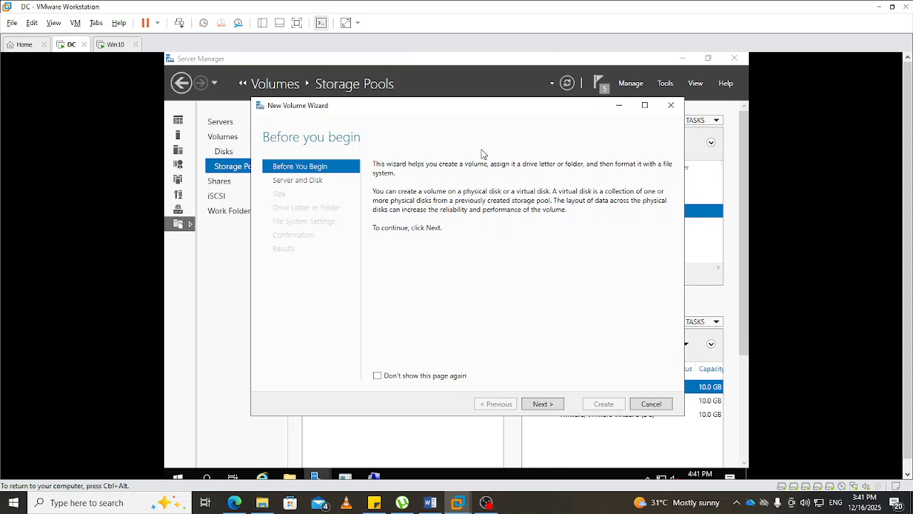
pyautogui.click(543, 404)
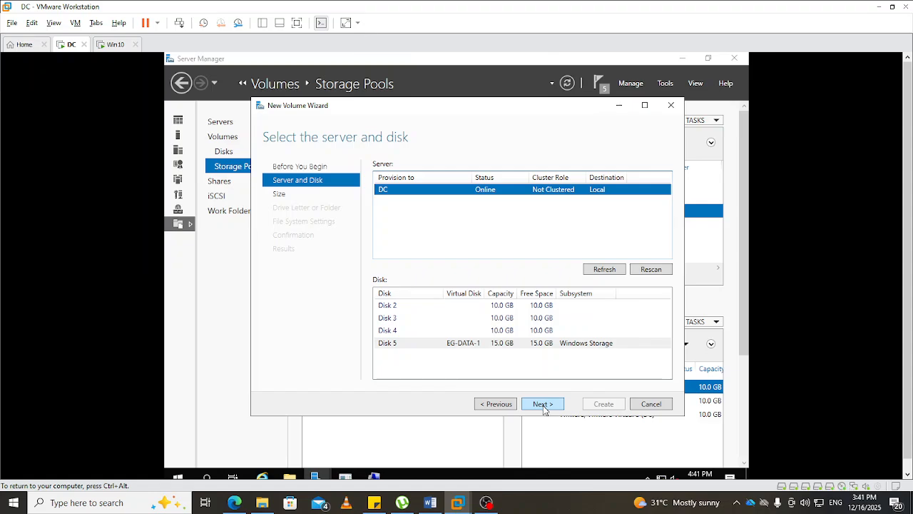
pyautogui.click(389, 345)
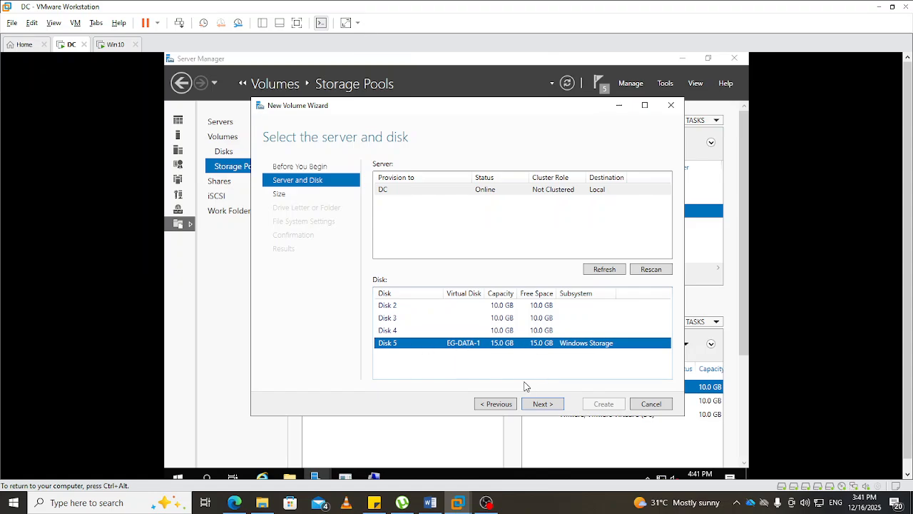
pyautogui.click(539, 405)
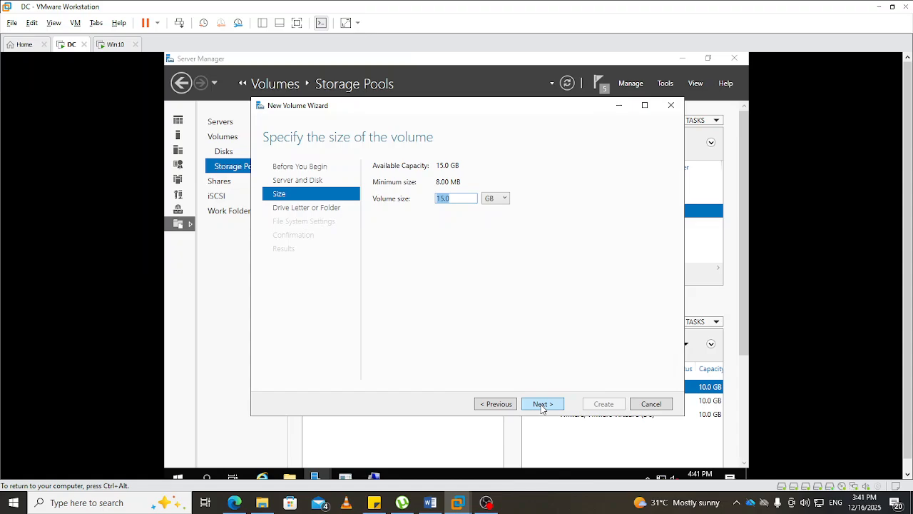
pyautogui.click(541, 405)
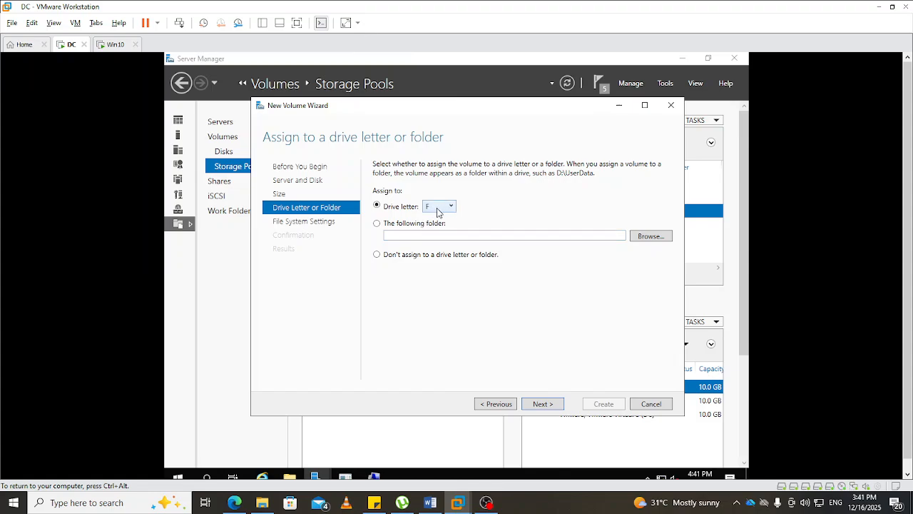
# - Assign drive letter M to the new volume
pyautogui.click(451, 207)
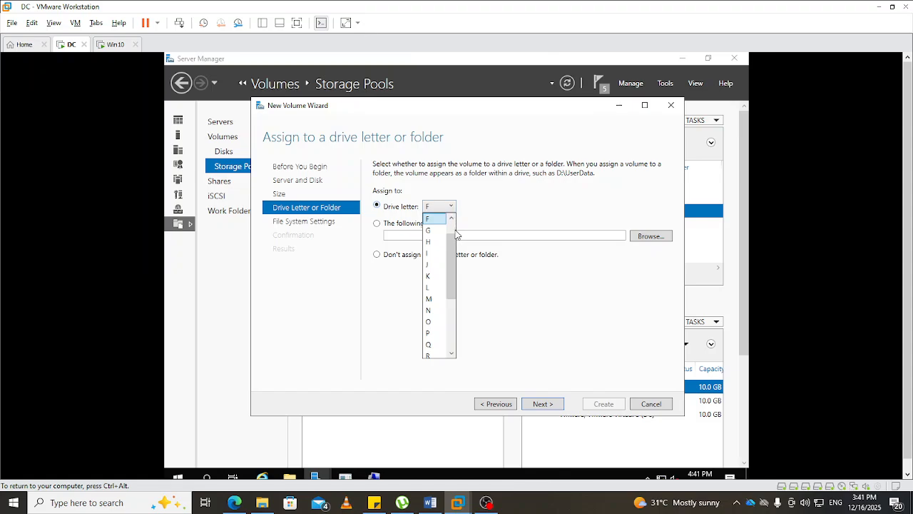
pyautogui.click(428, 299)
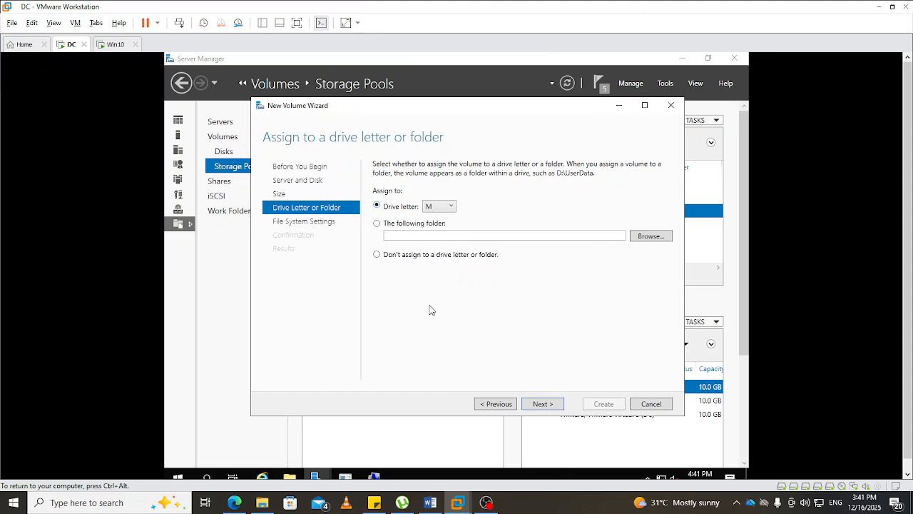
pyautogui.click(536, 405)
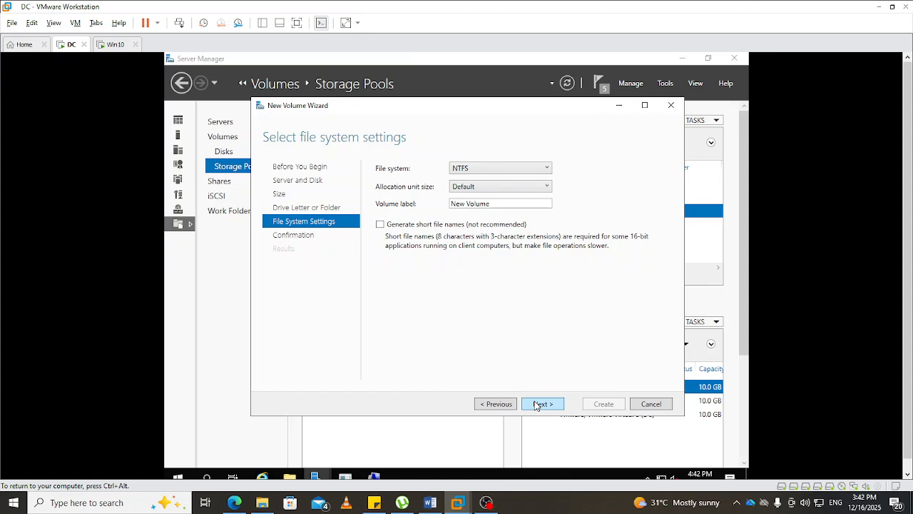
# - Keep the NTFS file system, label the volume Share-DATA, and create it
pyautogui.click(547, 172)
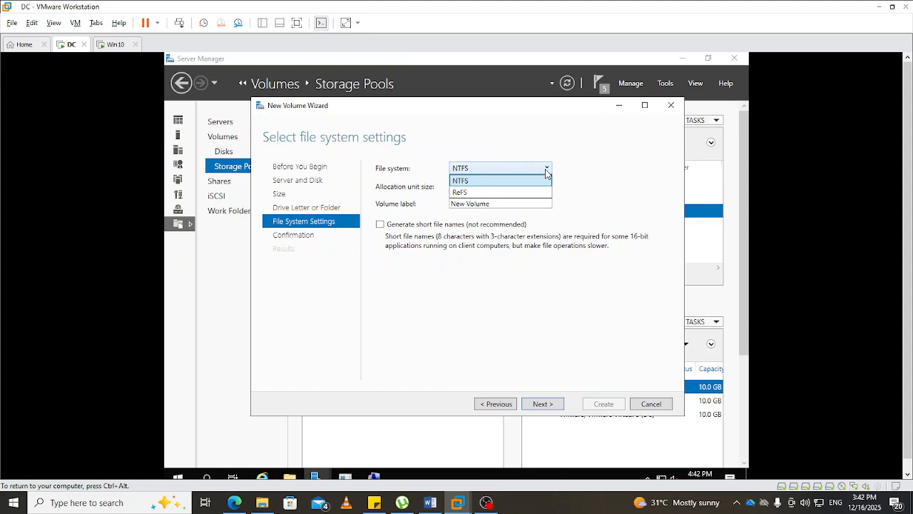
pyautogui.click(547, 172)
pyautogui.click(495, 203)
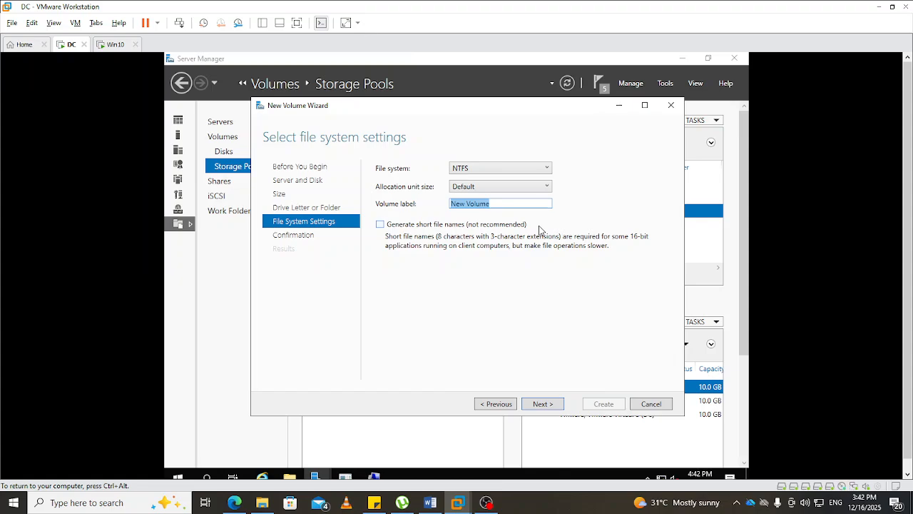
pyautogui.write('Share-DATA')
pyautogui.click(549, 404)
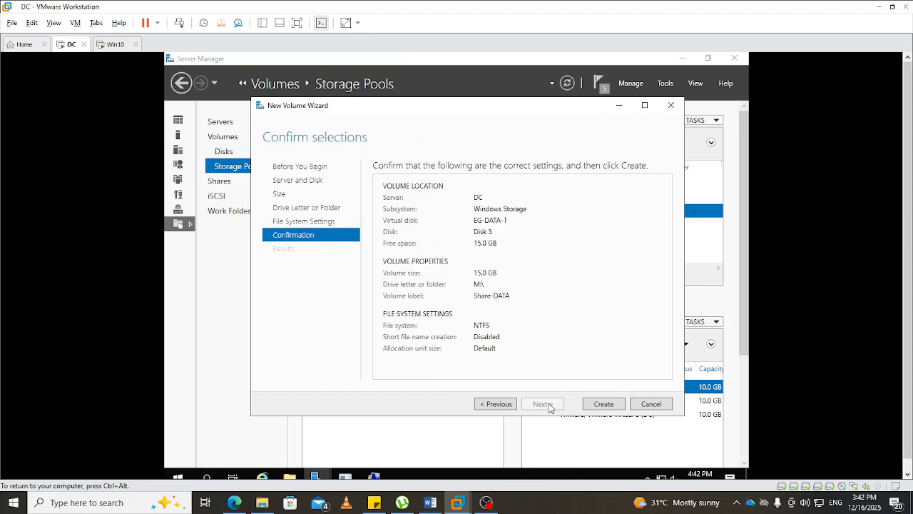
pyautogui.click(596, 406)
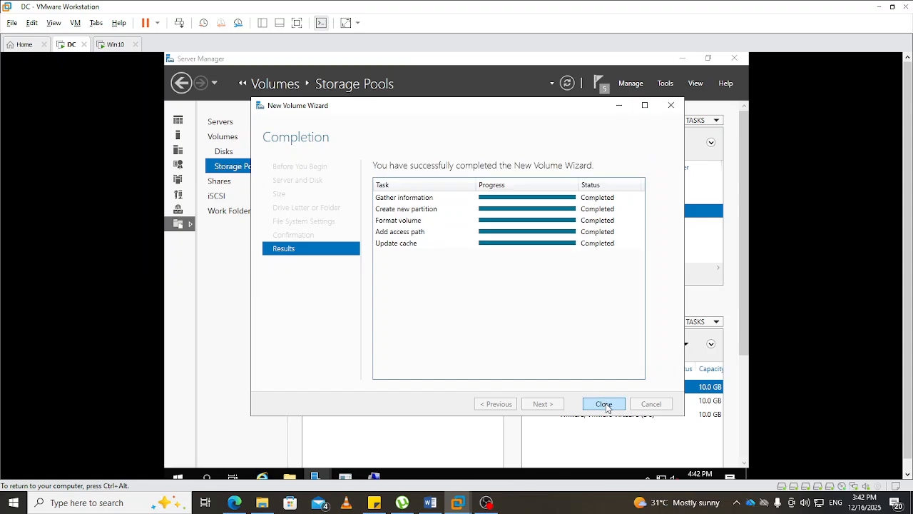
pyautogui.click(604, 404)
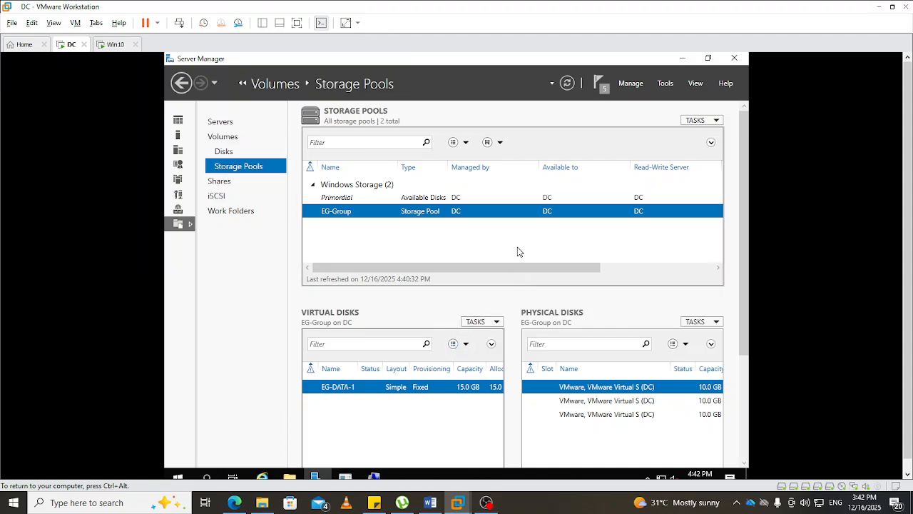
# - Check the Share-DATA (M:) drive under This PC in File Explorer, and return to the storage pools in Server Manager
pyautogui.click(289, 477)
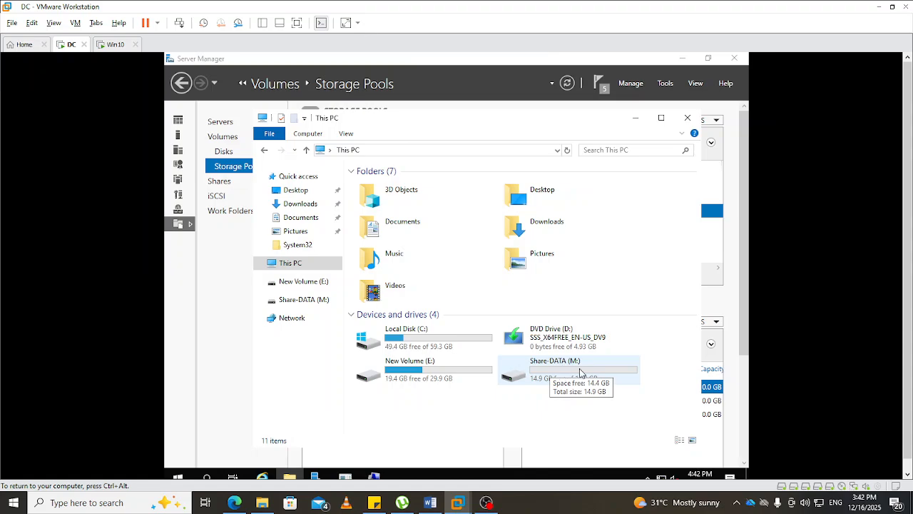
pyautogui.click(538, 364)
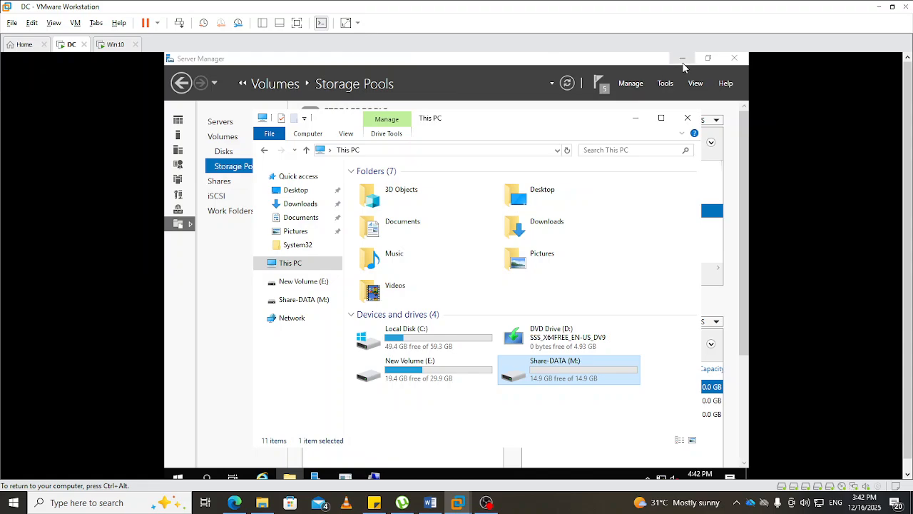
pyautogui.click(634, 120)
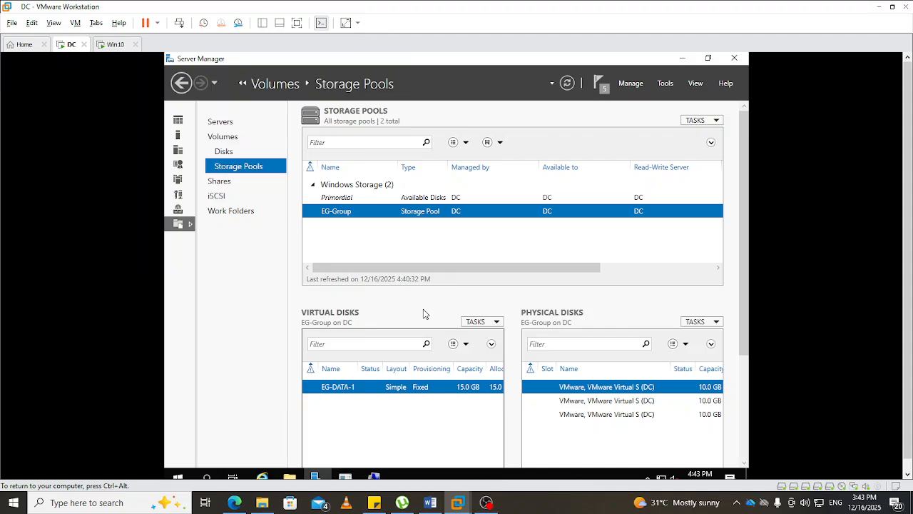
pyautogui.click(538, 477)
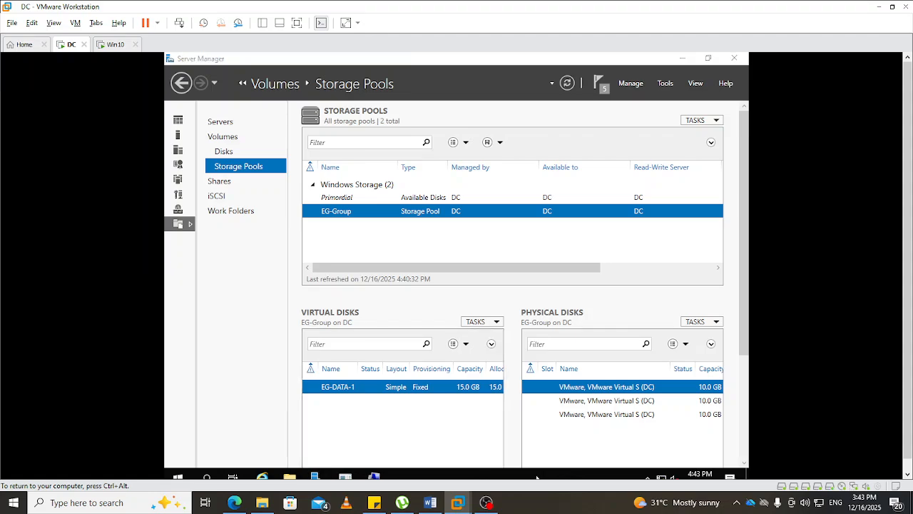